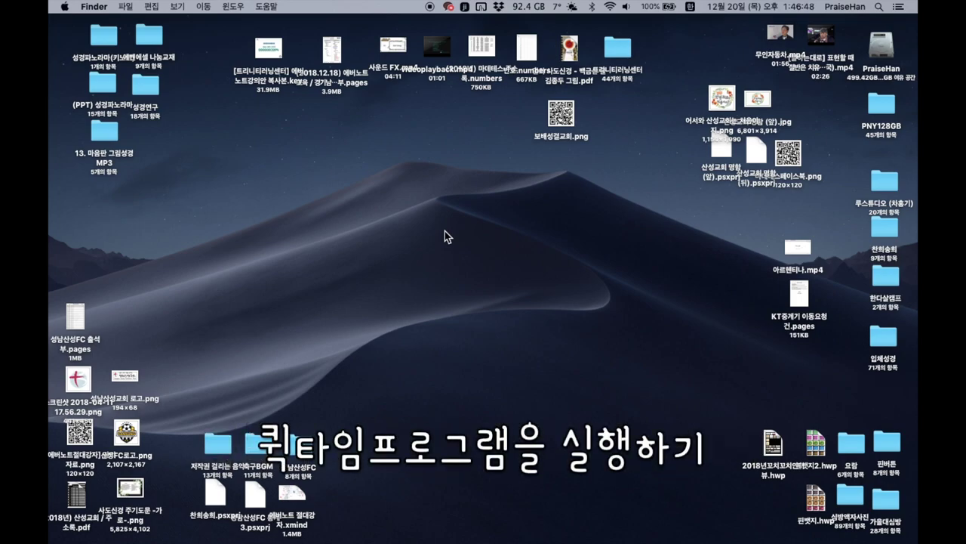
- Launch QuickTime Player and start a new movie recording
{"action": "key", "text": "F4"}
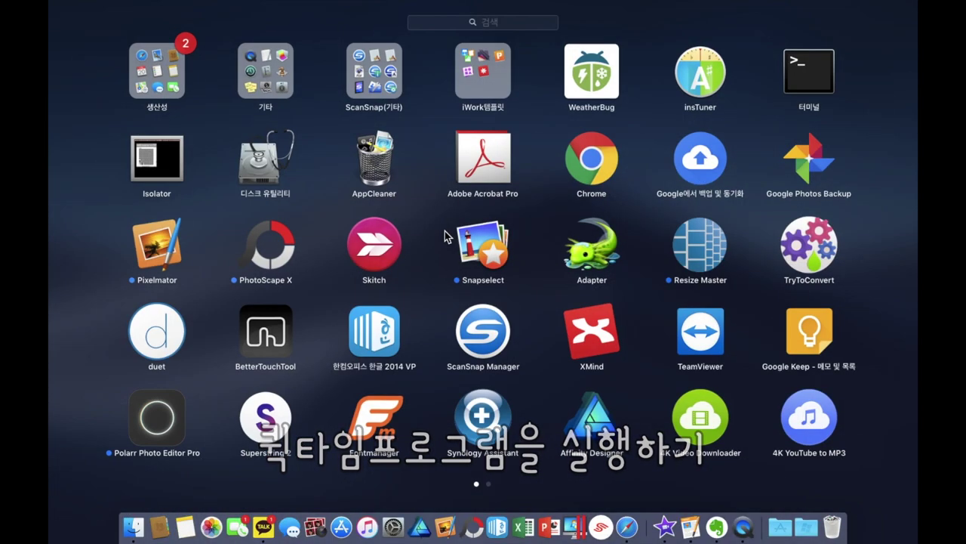
{"action": "left_click", "coordinate": [260, 72]}
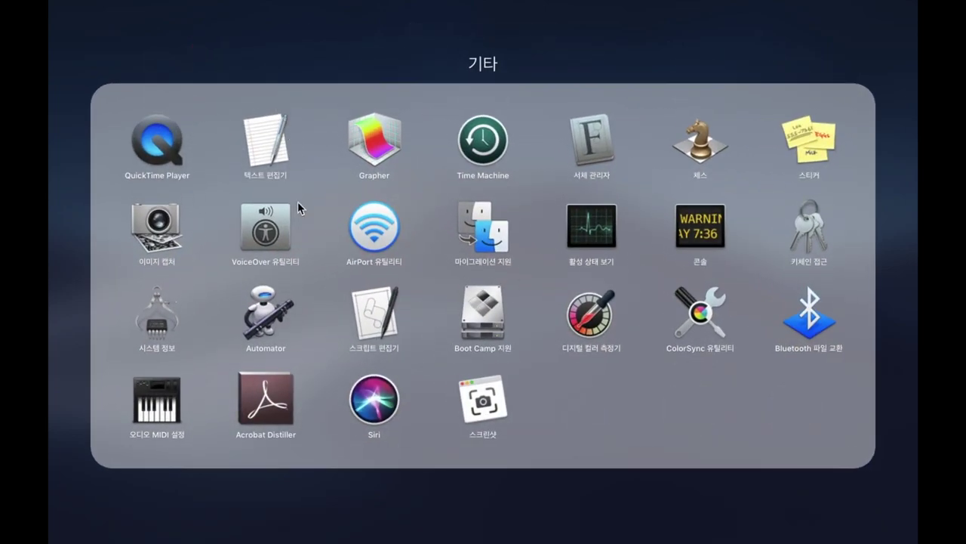
{"action": "left_click", "coordinate": [160, 158]}
{"action": "left_click", "coordinate": [171, 6]}
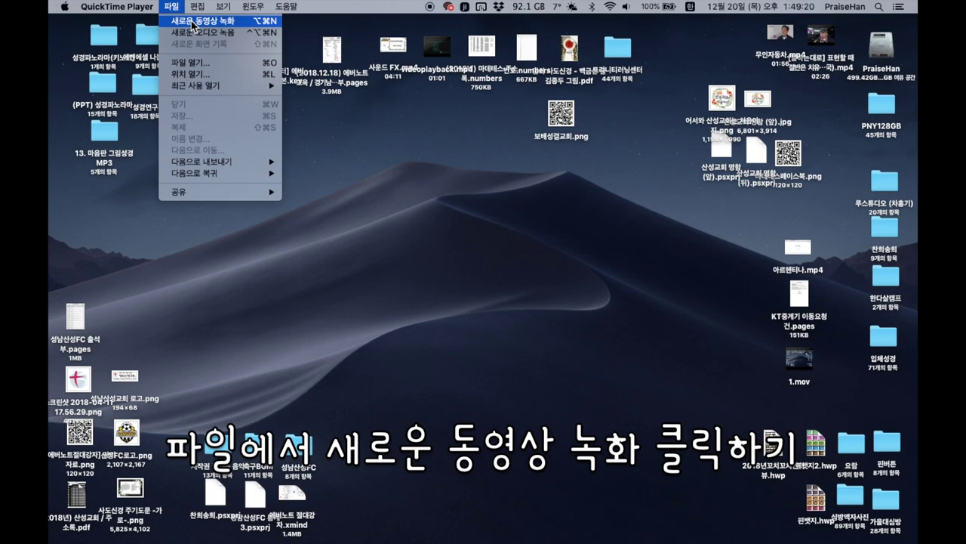
{"action": "left_click", "coordinate": [193, 22]}
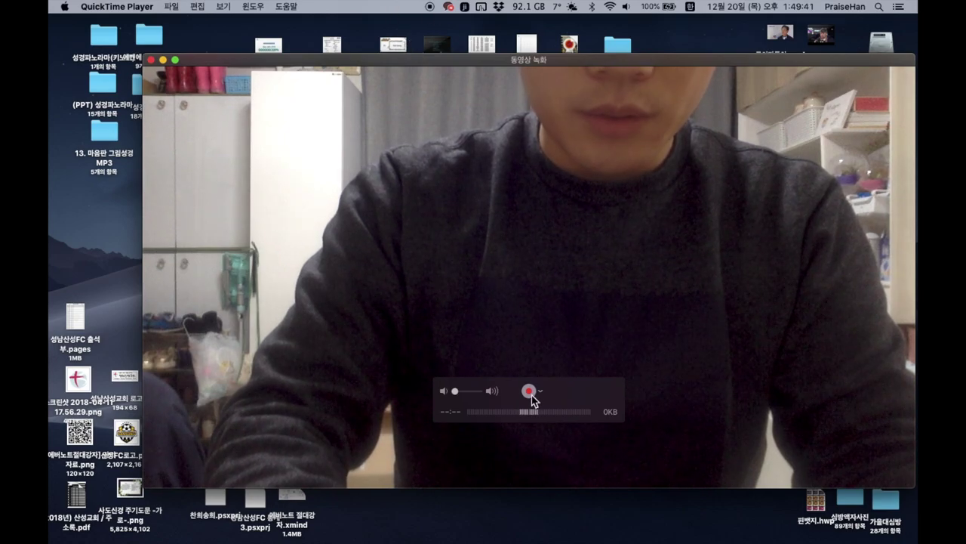
- Choose the connected iPhone as the recording camera, show its mirrored screen full screen and move the recording controls off the phone image
{"action": "left_click", "coordinate": [541, 391]}
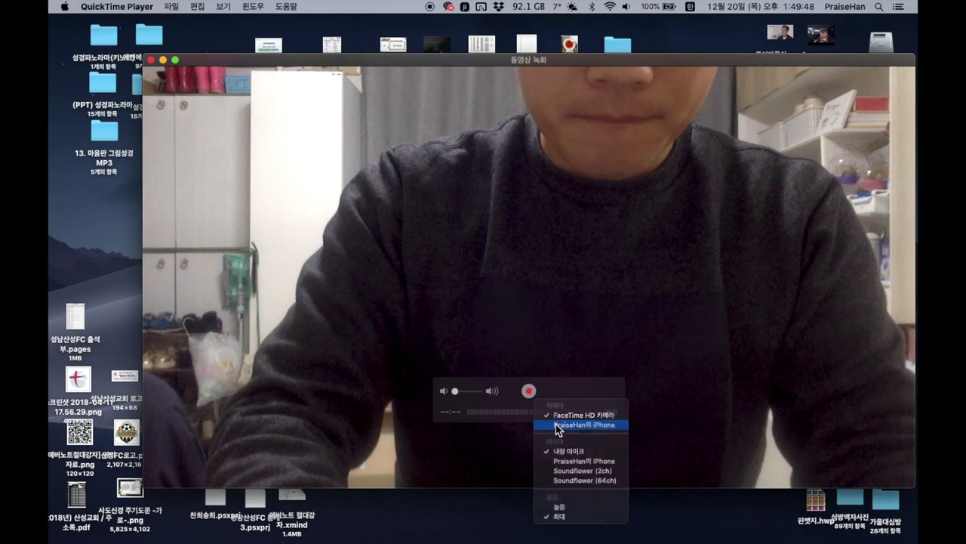
{"action": "left_click", "coordinate": [559, 425]}
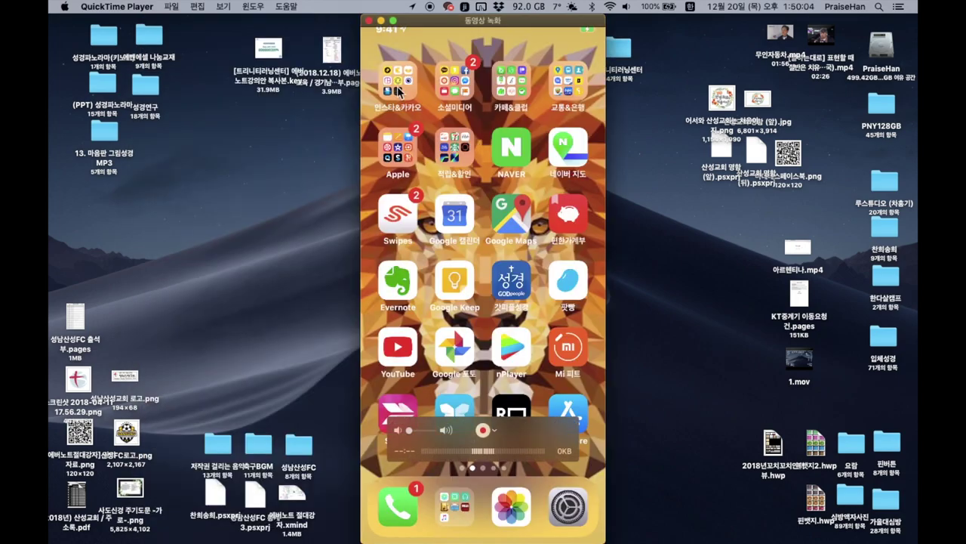
{"action": "left_click", "coordinate": [393, 20]}
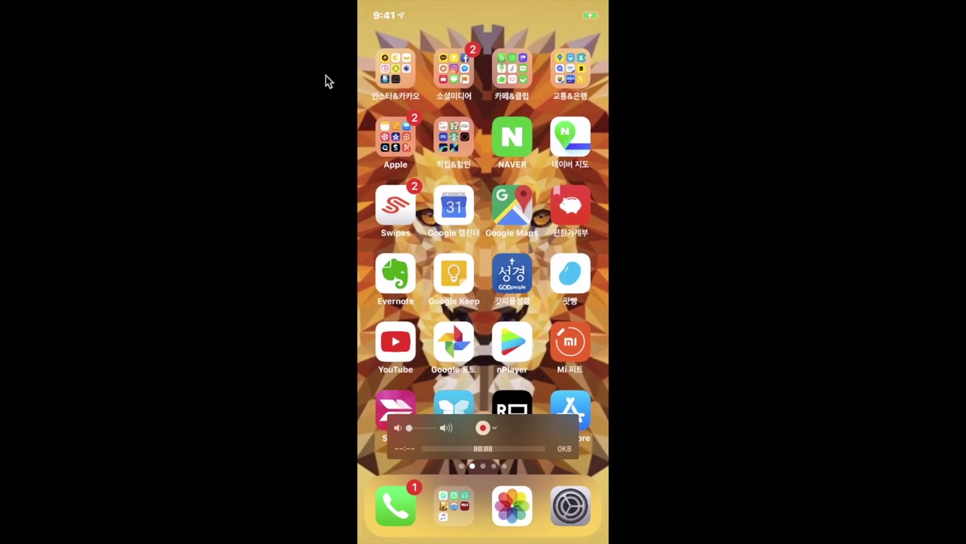
{"action": "left_click_drag", "start_coordinate": [526, 421], "coordinate": [787, 395]}
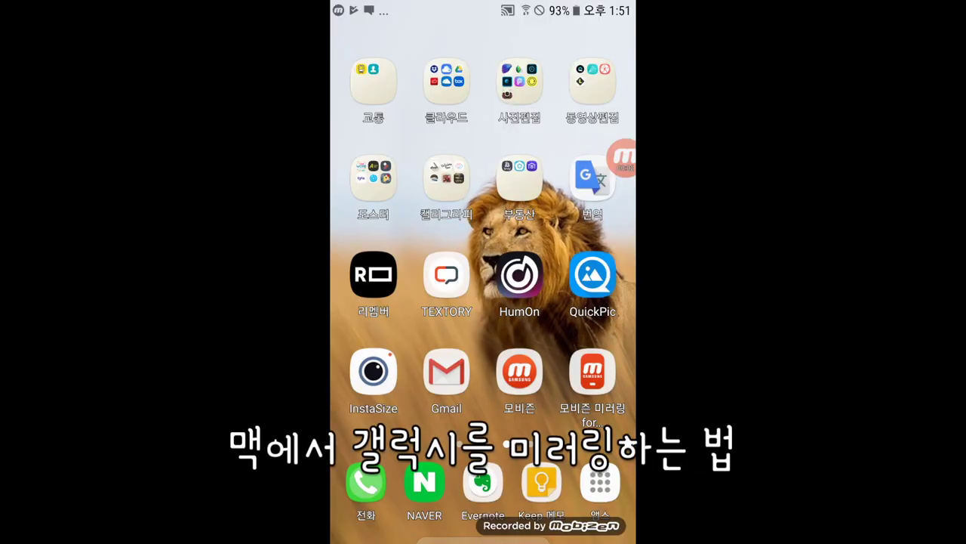
- On the Galaxy phone, search the Play Store for SideSync, open its app page and return to the home screen
{"action": "left_click_drag", "start_coordinate": [392, 302], "coordinate": [573, 302]}
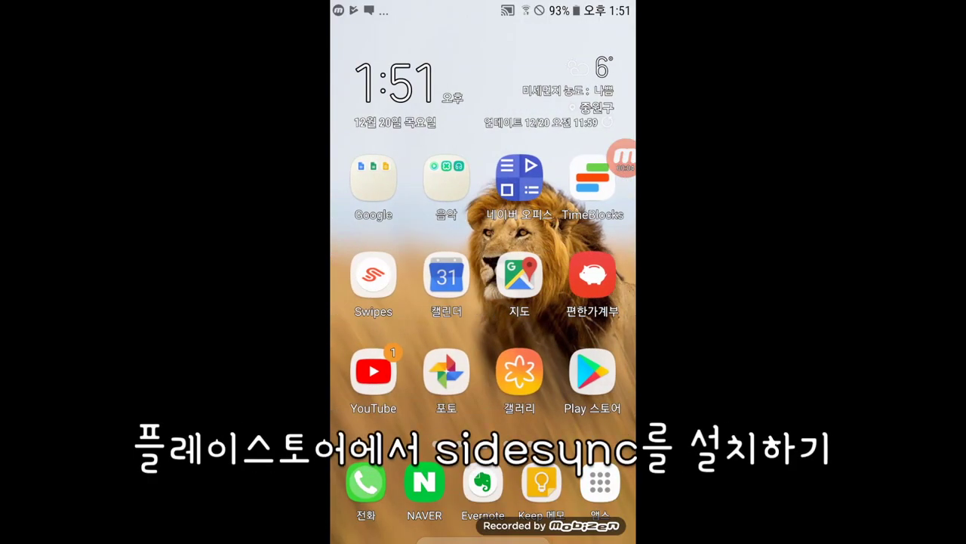
{"action": "left_click", "coordinate": [593, 370]}
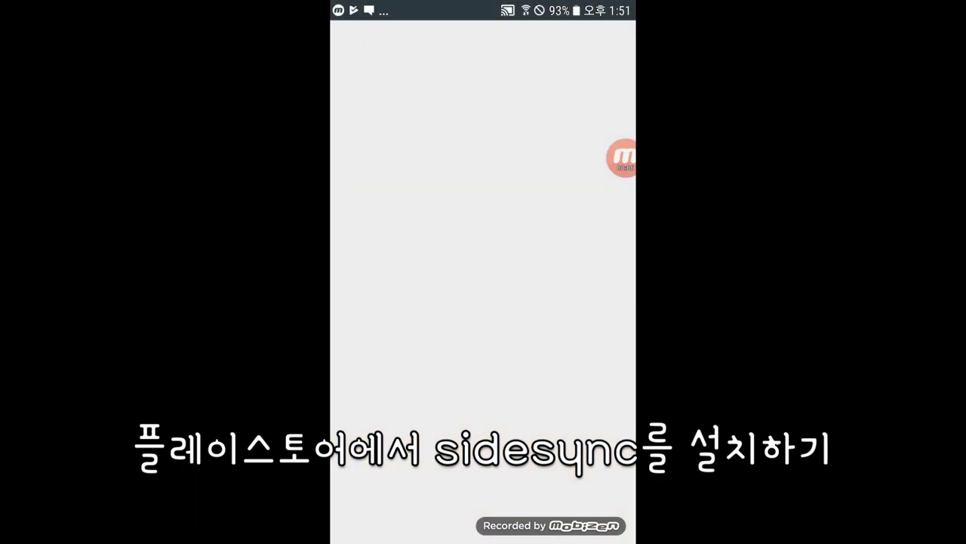
{"action": "left_click", "coordinate": [453, 48]}
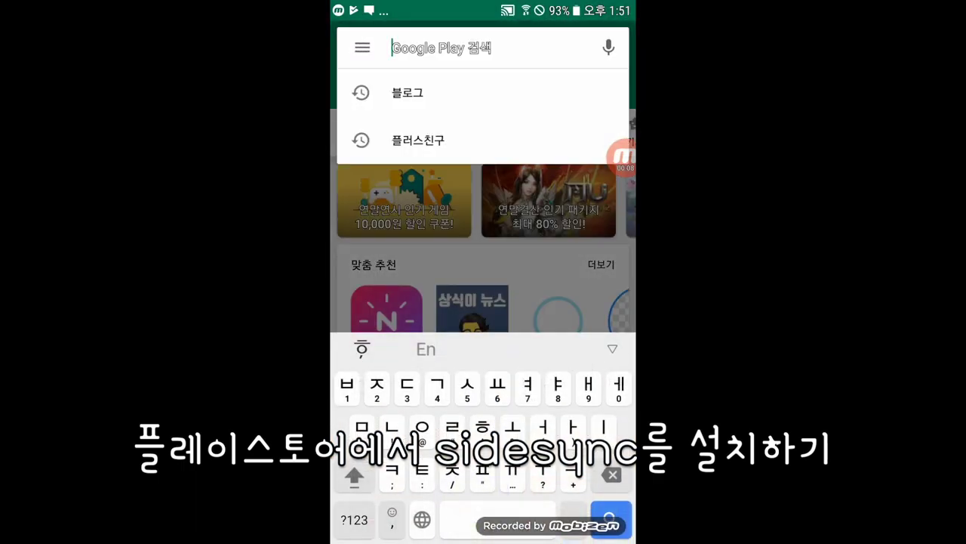
{"action": "left_click", "coordinate": [422, 519]}
{"action": "type", "text": "side"}
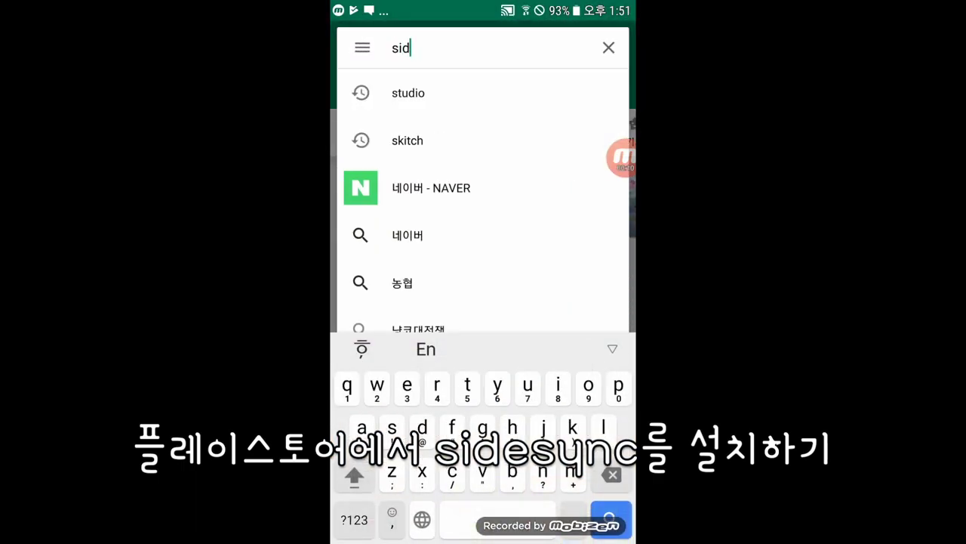
{"action": "left_click", "coordinate": [416, 93]}
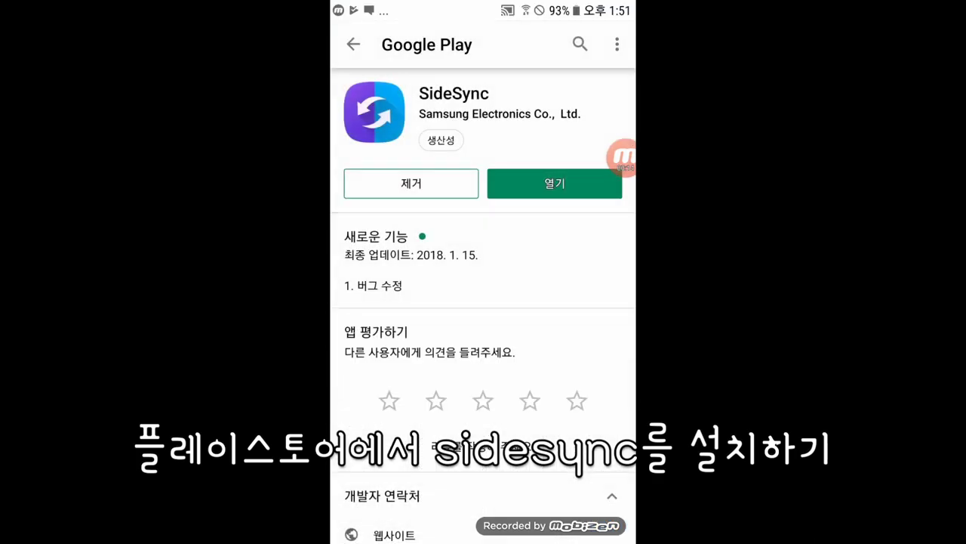
{"action": "key", "text": "Home"}
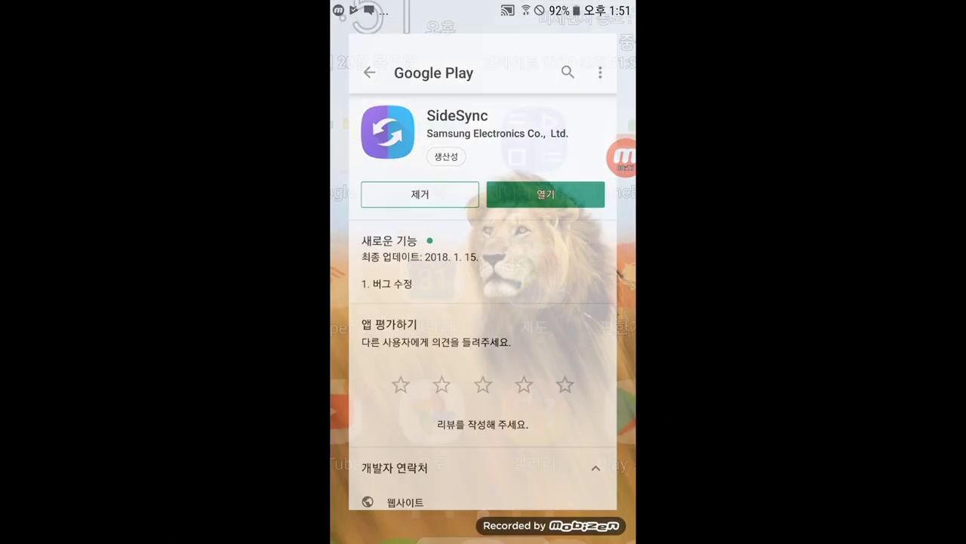
{"action": "left_click_drag", "start_coordinate": [589, 302], "coordinate": [377, 302]}
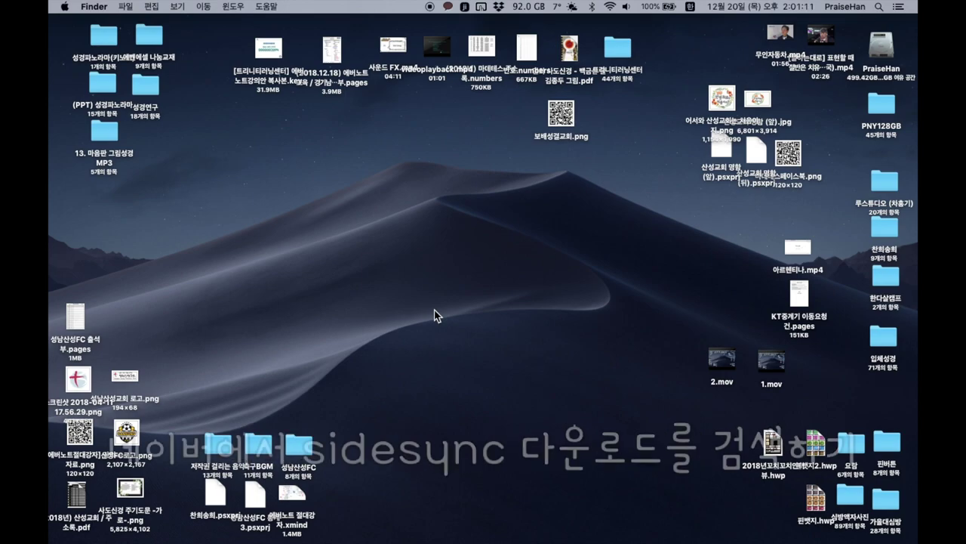
- Open Naver in a new Safari tab and search for "sidesync 다운로드"
{"action": "left_click", "coordinate": [444, 223]}
{"action": "key", "text": "super+t"}
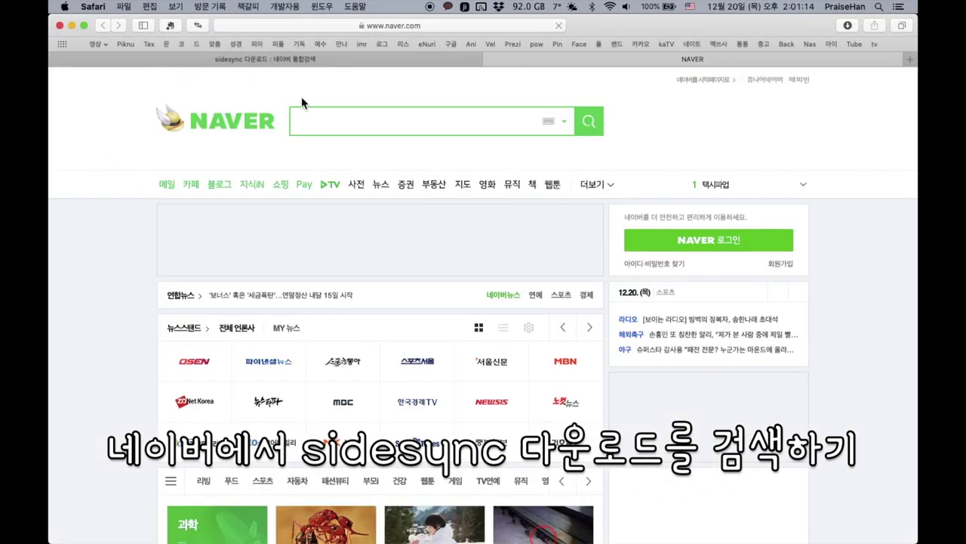
{"action": "left_click", "coordinate": [311, 120]}
{"action": "type", "text": "sides"}
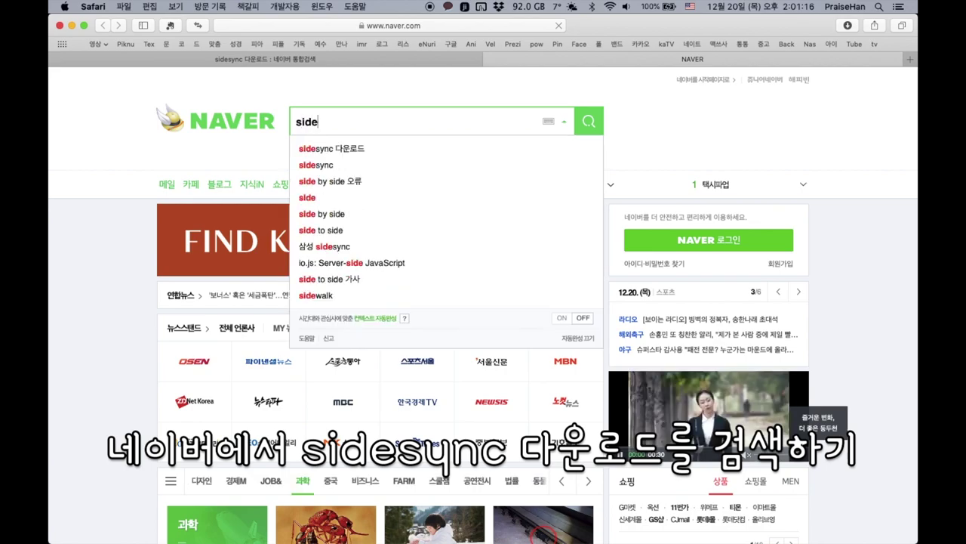
{"action": "key", "text": "Down"}
{"action": "key", "text": "Return"}
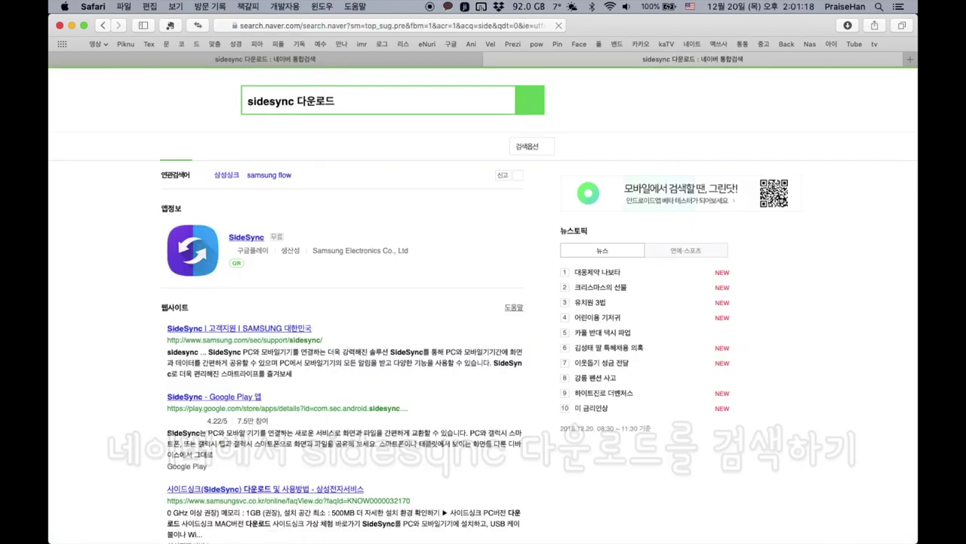
- Download the Mac version of SideSync from the Samsung service page in the results and open the downloaded disk image
{"action": "scroll", "coordinate": [342, 317], "scroll_direction": "down", "scroll_amount": 5}
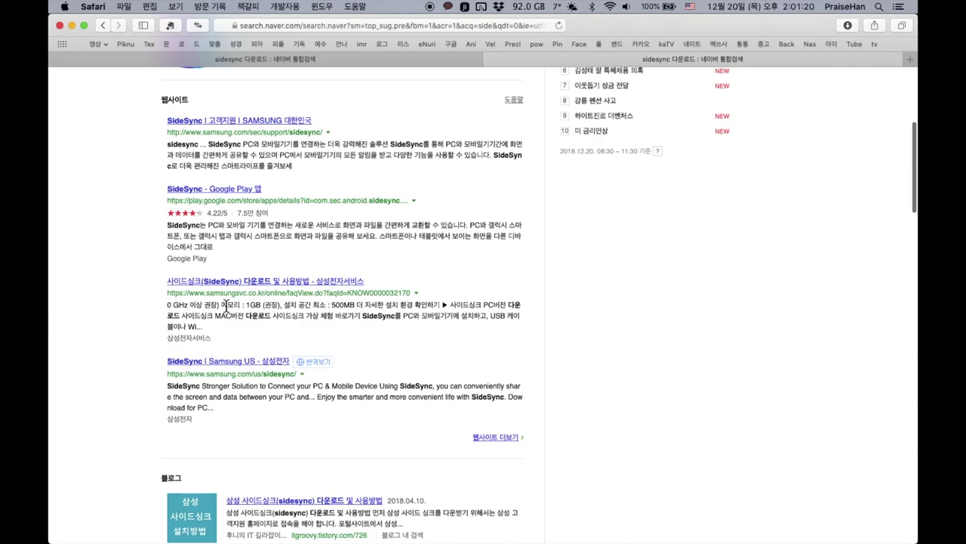
{"action": "left_click", "coordinate": [264, 290]}
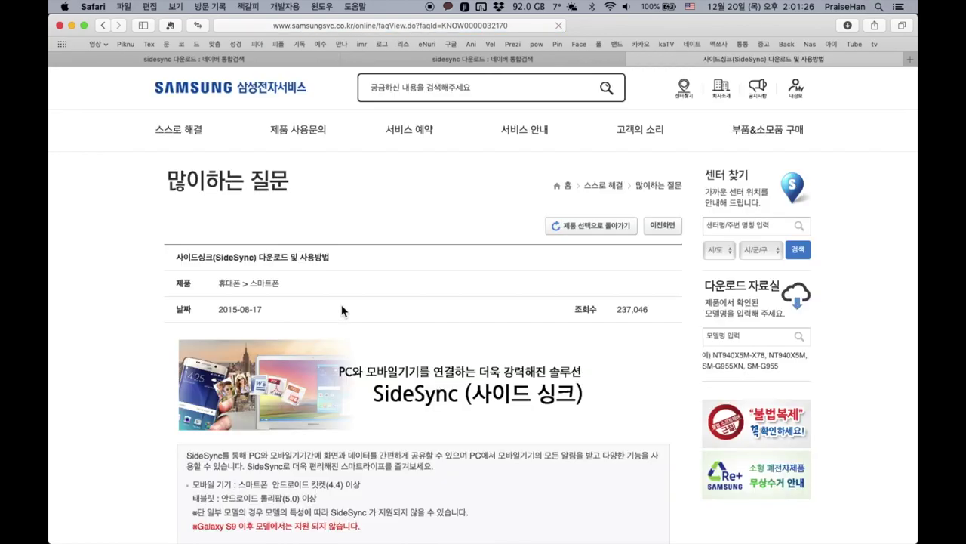
{"action": "scroll", "coordinate": [347, 295], "scroll_direction": "down", "scroll_amount": 5}
{"action": "scroll", "coordinate": [350, 281], "scroll_direction": "down", "scroll_amount": 8}
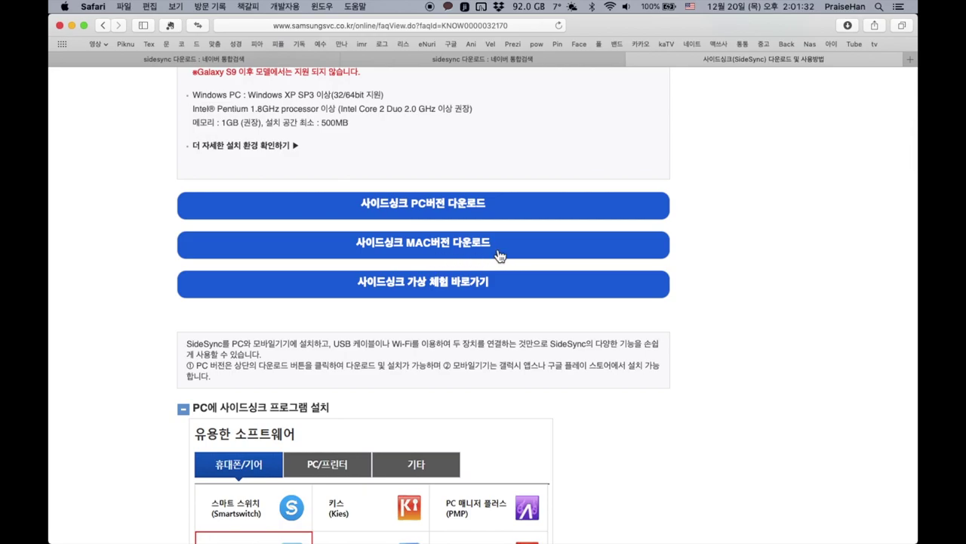
{"action": "left_click", "coordinate": [455, 252]}
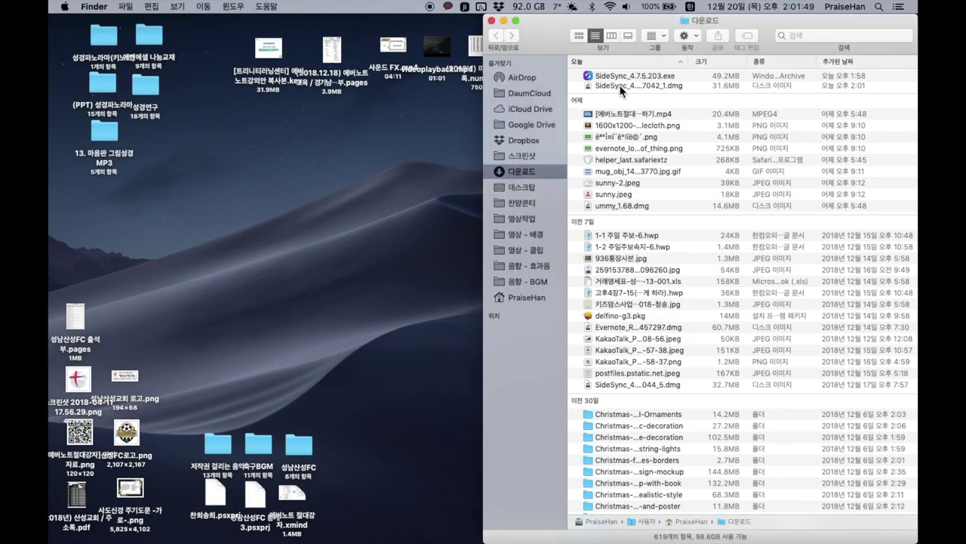
{"action": "left_click", "coordinate": [622, 88]}
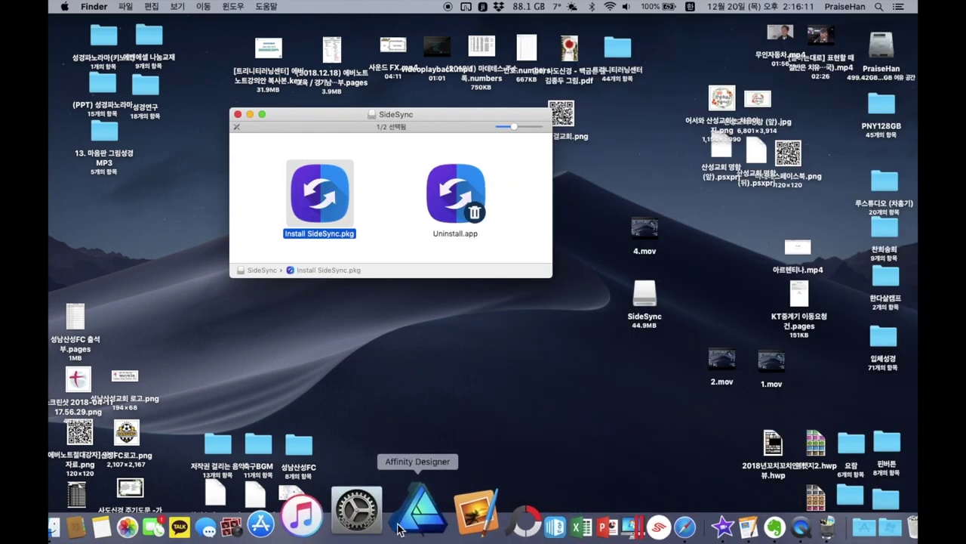
- Unlock the Security & Privacy settings in System Preferences, allow SideSync under Accessibility and close the preferences
{"action": "left_click", "coordinate": [385, 526]}
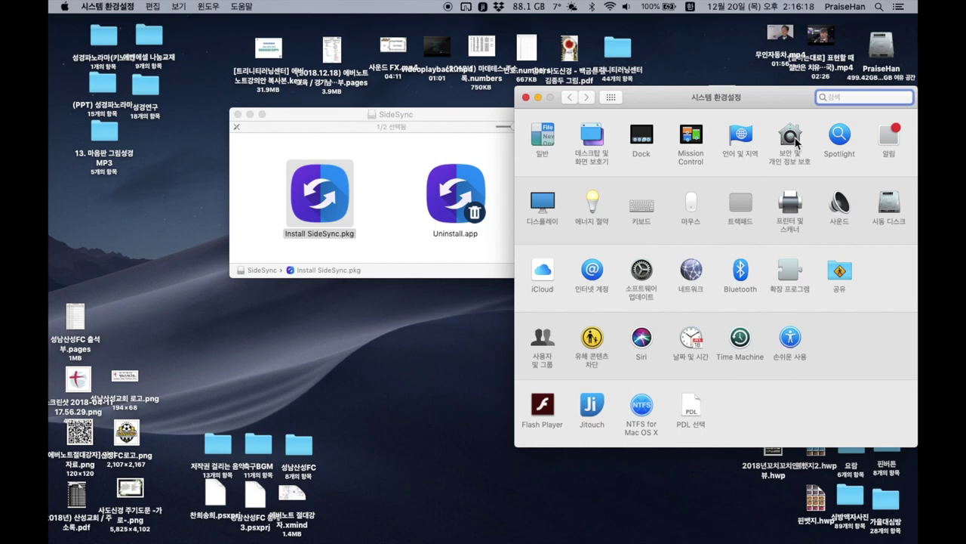
{"action": "left_click", "coordinate": [792, 137]}
{"action": "left_click", "coordinate": [535, 413]}
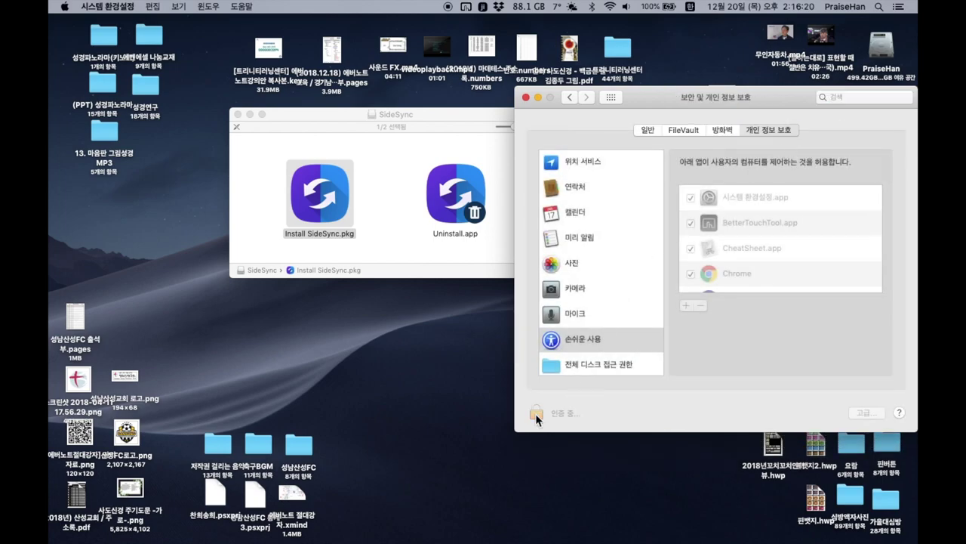
{"action": "scroll", "coordinate": [595, 317], "scroll_direction": "down", "scroll_amount": 3}
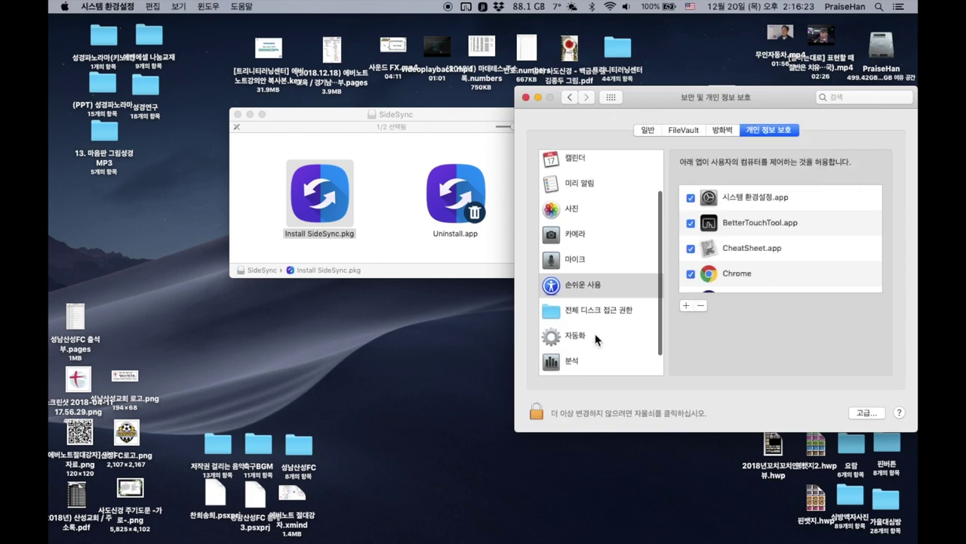
{"action": "left_click", "coordinate": [595, 282]}
{"action": "scroll", "coordinate": [762, 259], "scroll_direction": "down", "scroll_amount": 5}
{"action": "scroll", "coordinate": [763, 258], "scroll_direction": "down", "scroll_amount": 2}
{"action": "left_click", "coordinate": [691, 256]}
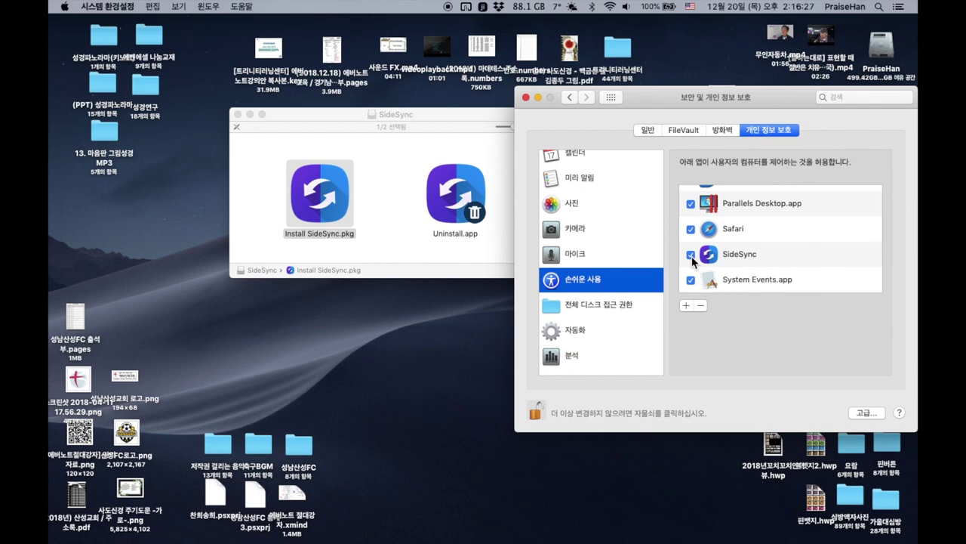
{"action": "left_click", "coordinate": [528, 98]}
- Run Install SideSync.pkg, continue past the introduction and agree to the software licence agreement
{"action": "double_click", "coordinate": [332, 191]}
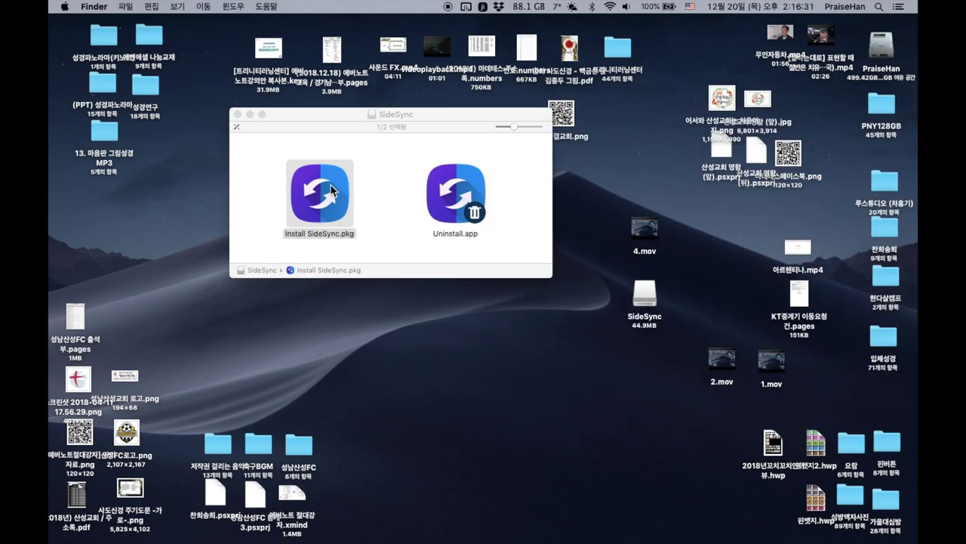
{"action": "left_click", "coordinate": [569, 196]}
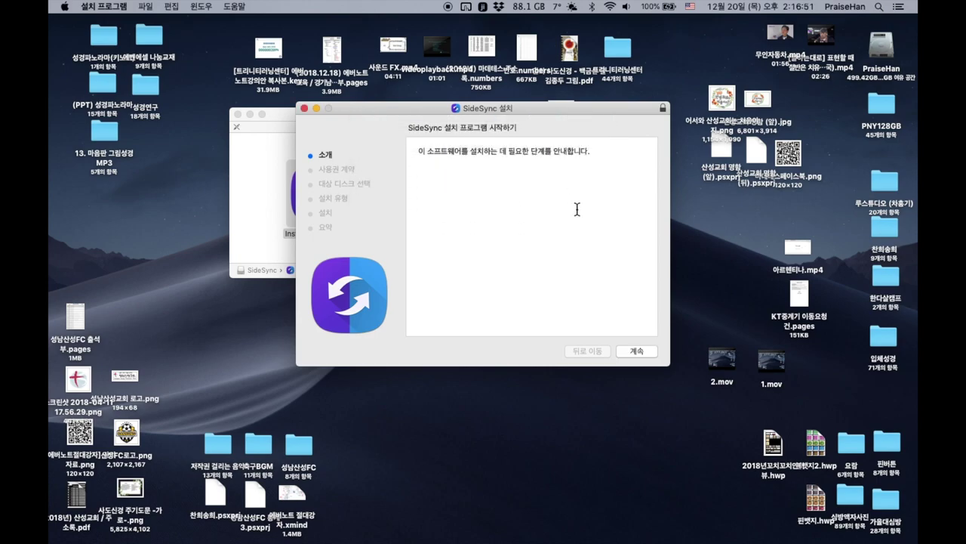
{"action": "left_click", "coordinate": [636, 351]}
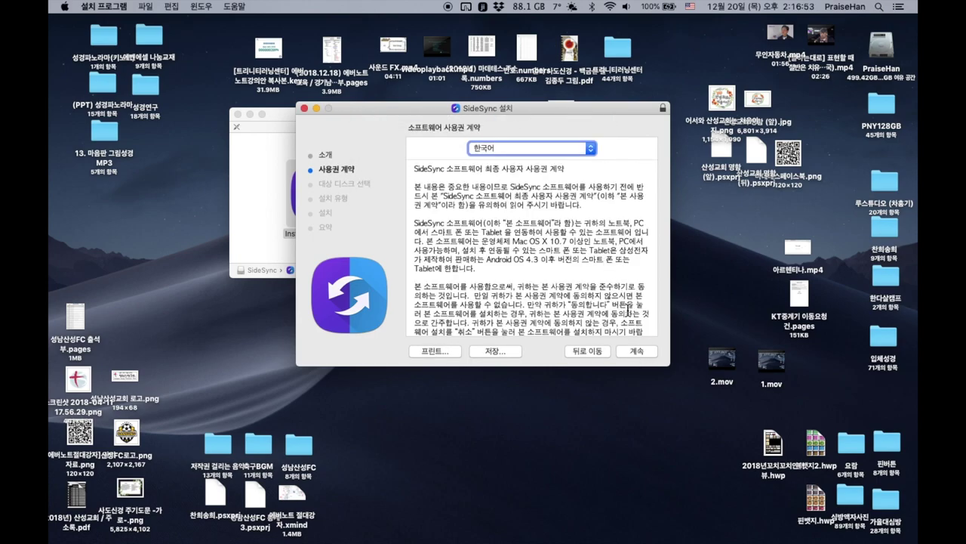
{"action": "left_click", "coordinate": [642, 348]}
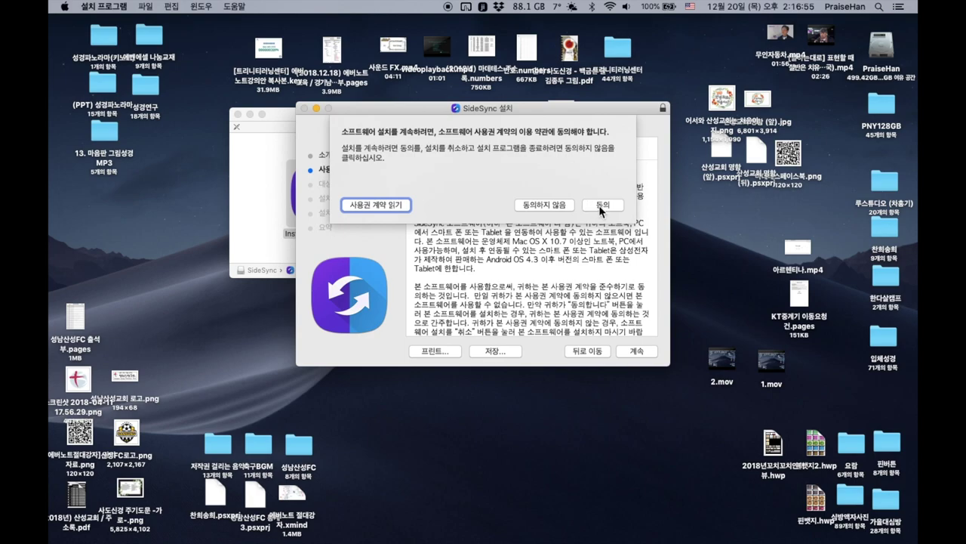
{"action": "left_click", "coordinate": [601, 204]}
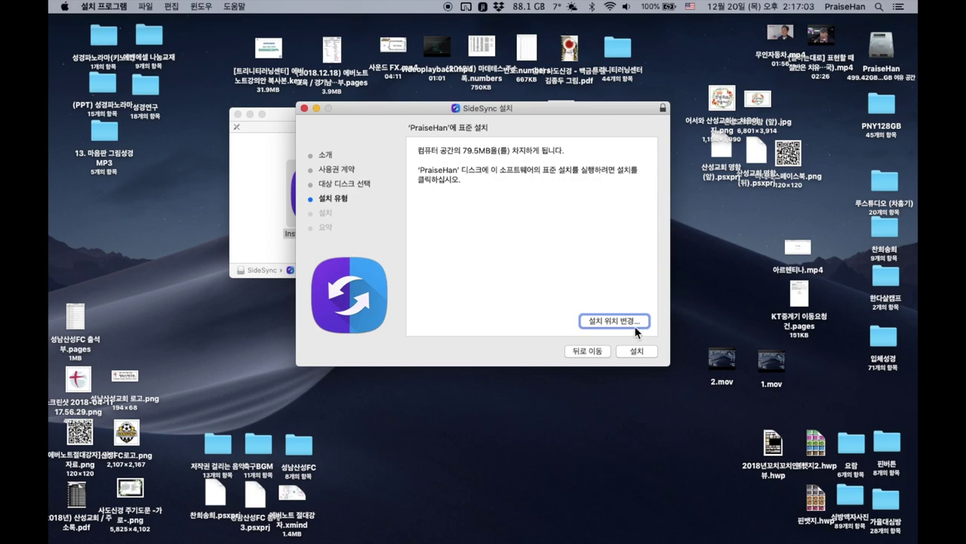
- Run the standard SideSync installation, accepting that the computer must be restarted once it finishes
{"action": "left_click", "coordinate": [639, 351]}
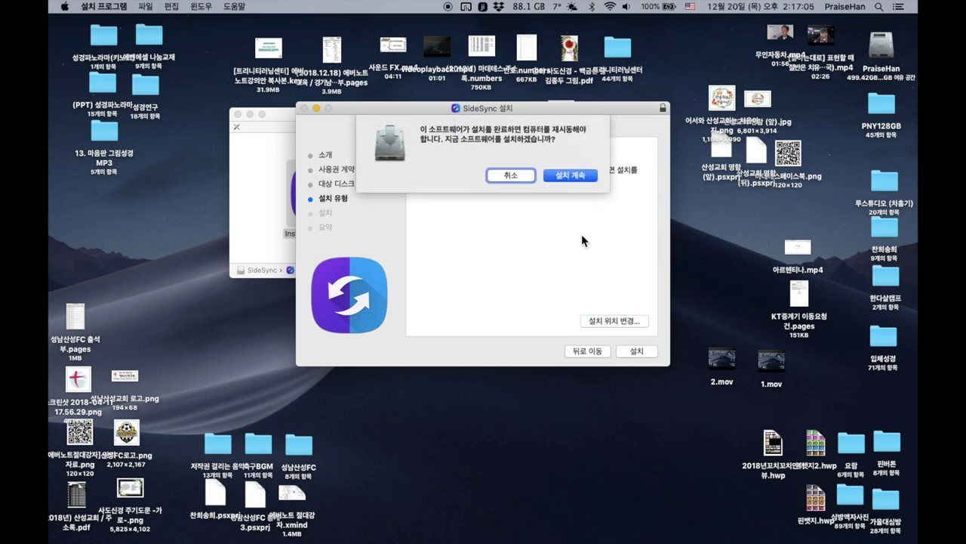
{"action": "left_click", "coordinate": [565, 175]}
{"action": "key", "text": "Return"}
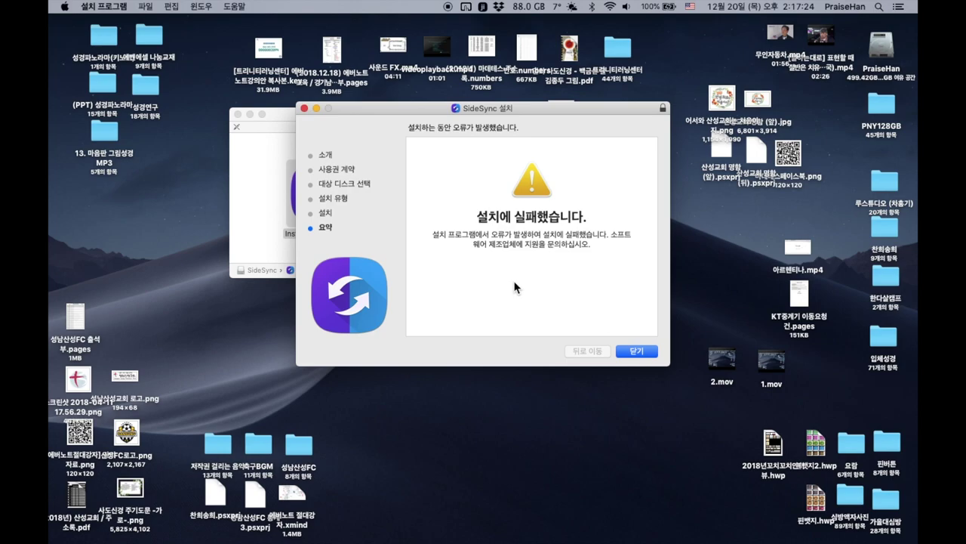
- Move the SideSync installer to the Trash, quit the installation and close the disk image window
{"action": "left_click", "coordinate": [636, 352]}
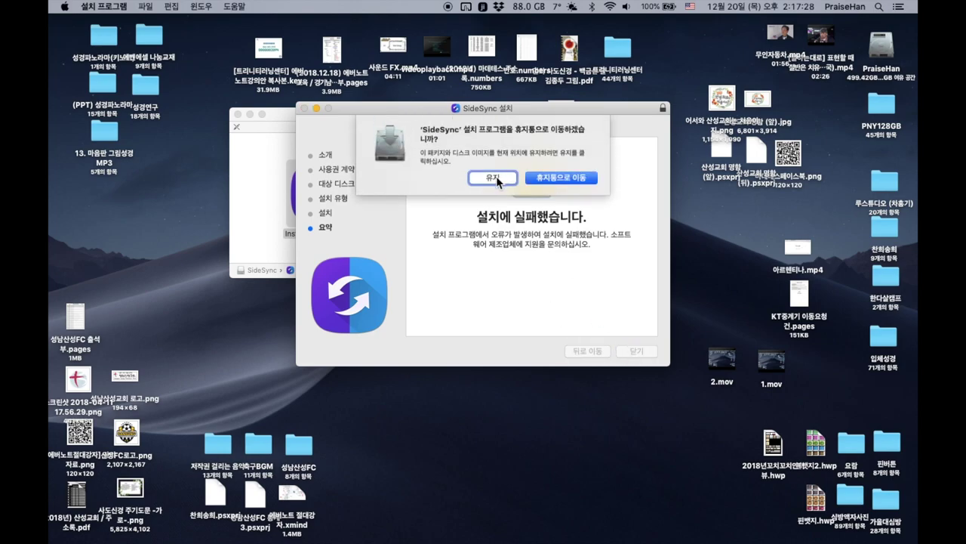
{"action": "left_click", "coordinate": [542, 180]}
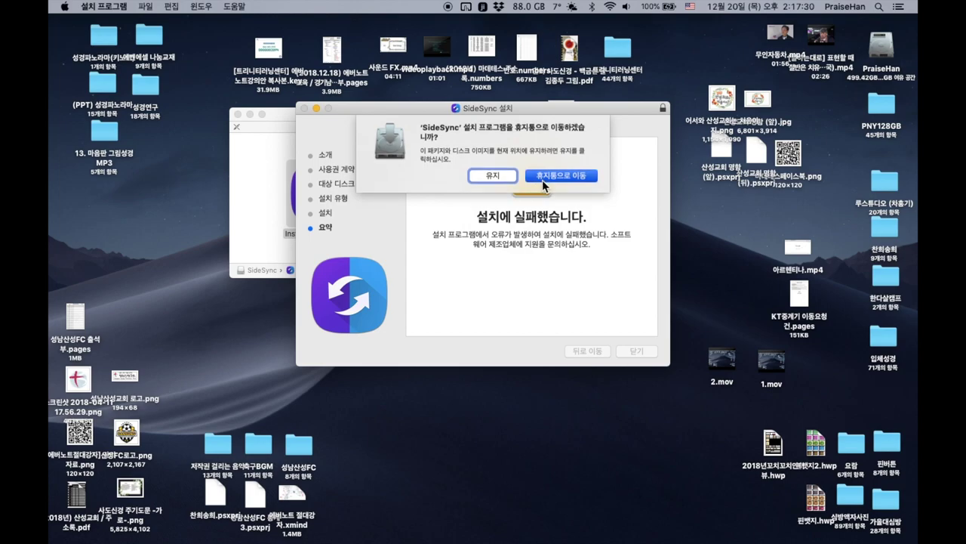
{"action": "left_click", "coordinate": [304, 109]}
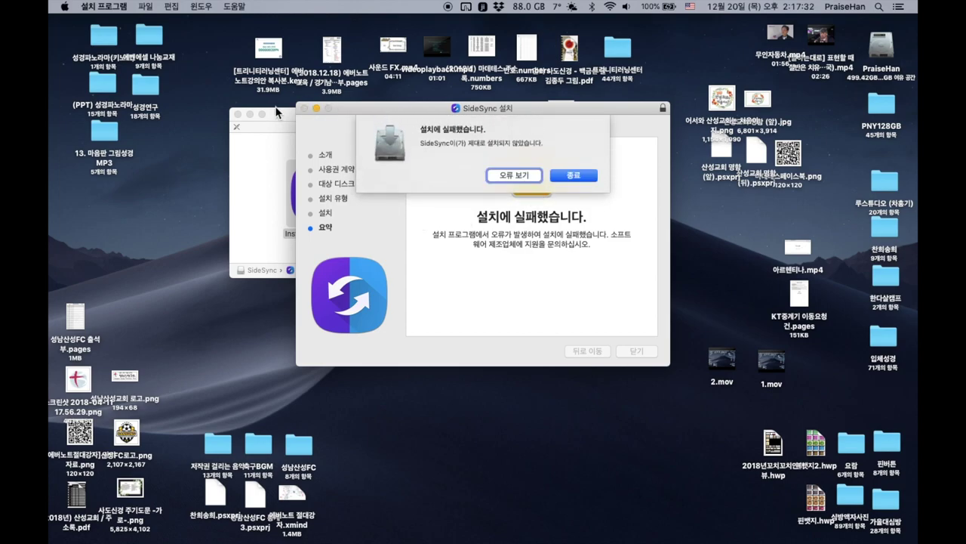
{"action": "left_click", "coordinate": [574, 176]}
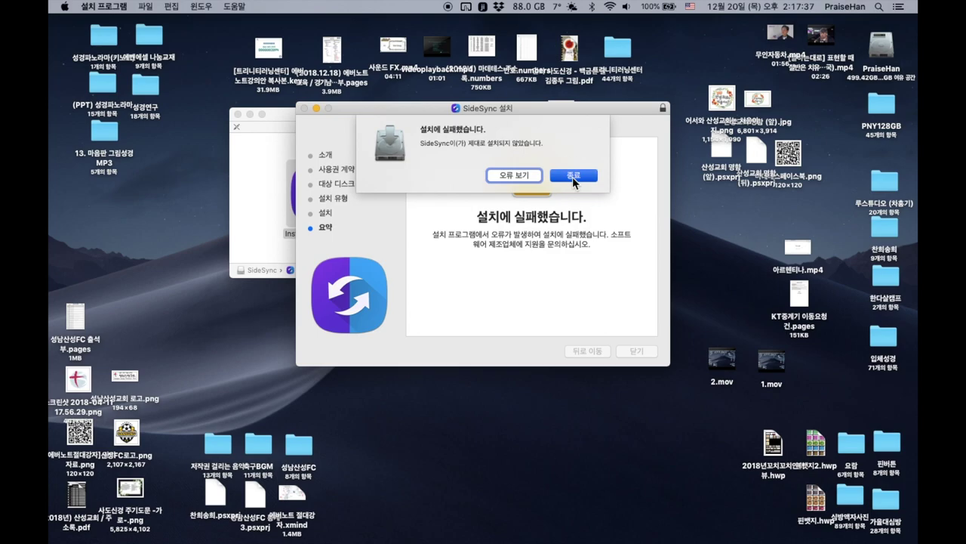
{"action": "left_click", "coordinate": [238, 114]}
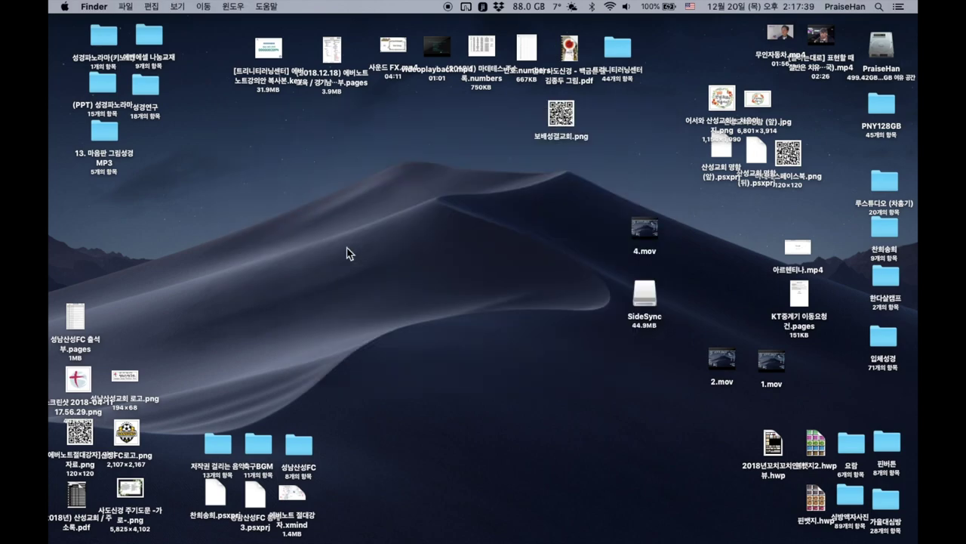
- Launch SideSync from Launchpad and accept its new update
{"action": "key", "text": "F4"}
{"action": "scroll", "coordinate": [264, 365], "scroll_direction": "left", "scroll_amount": 3}
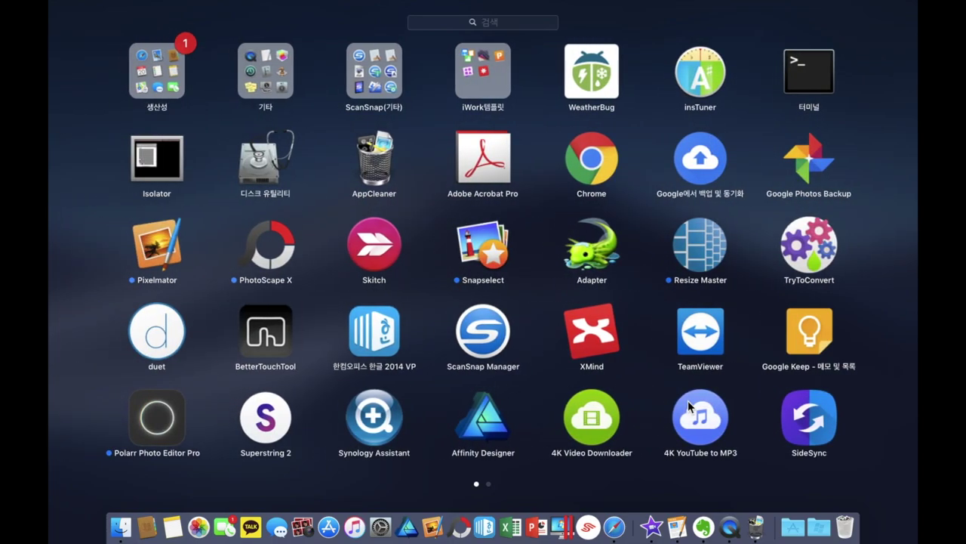
{"action": "left_click", "coordinate": [814, 432]}
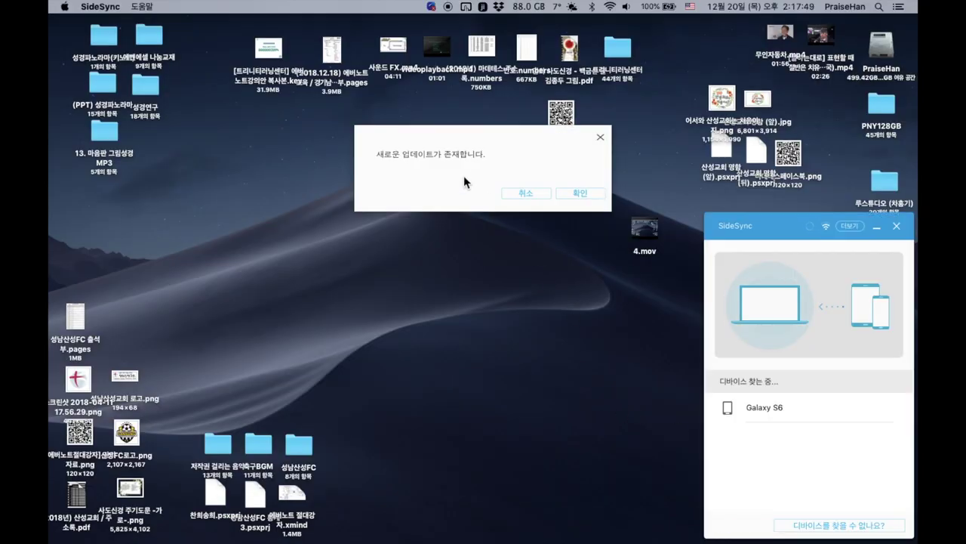
{"action": "left_click", "coordinate": [589, 194]}
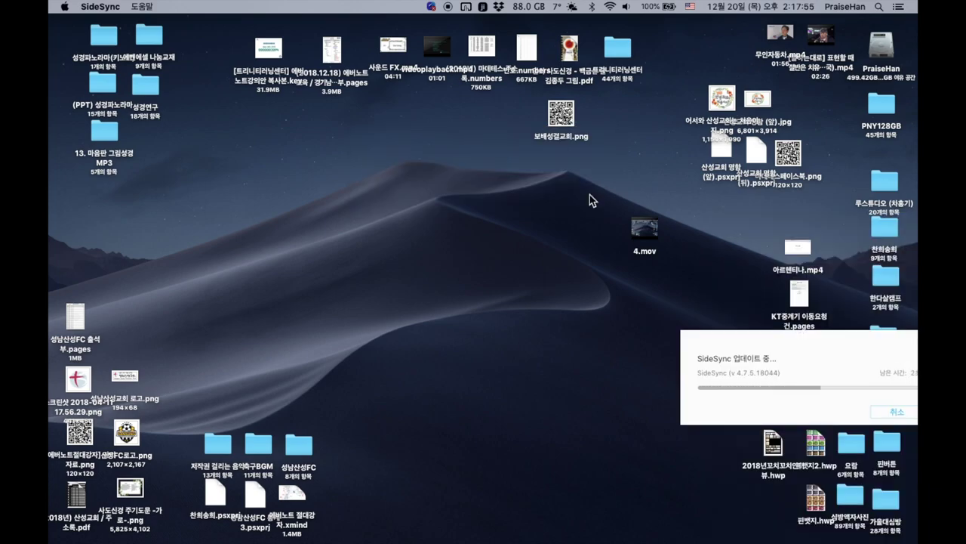
- Run the installer package from the updated SideSync disk image, continue past the introduction and agree to the software licence agreement
{"action": "left_click", "coordinate": [324, 213]}
{"action": "double_click", "coordinate": [324, 213]}
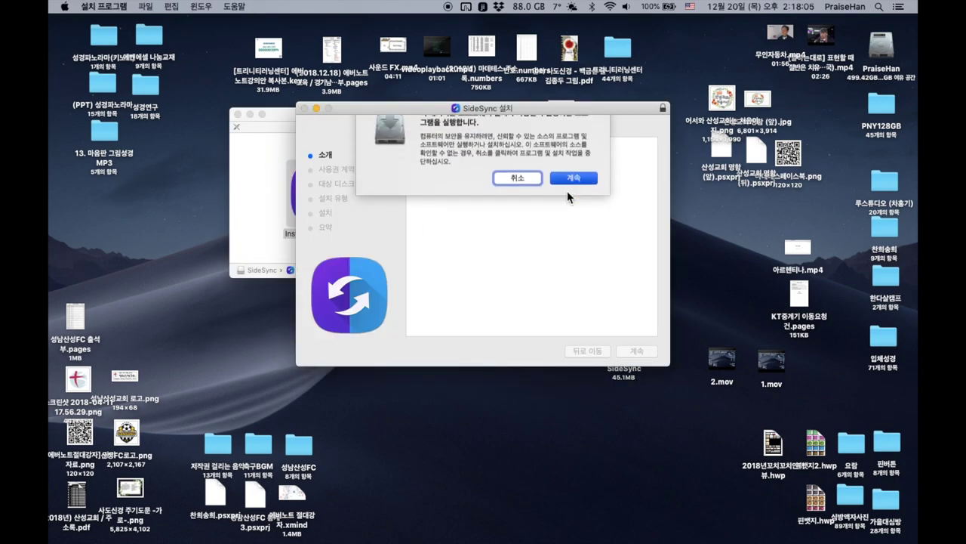
{"action": "left_click", "coordinate": [569, 190]}
{"action": "left_click", "coordinate": [635, 356]}
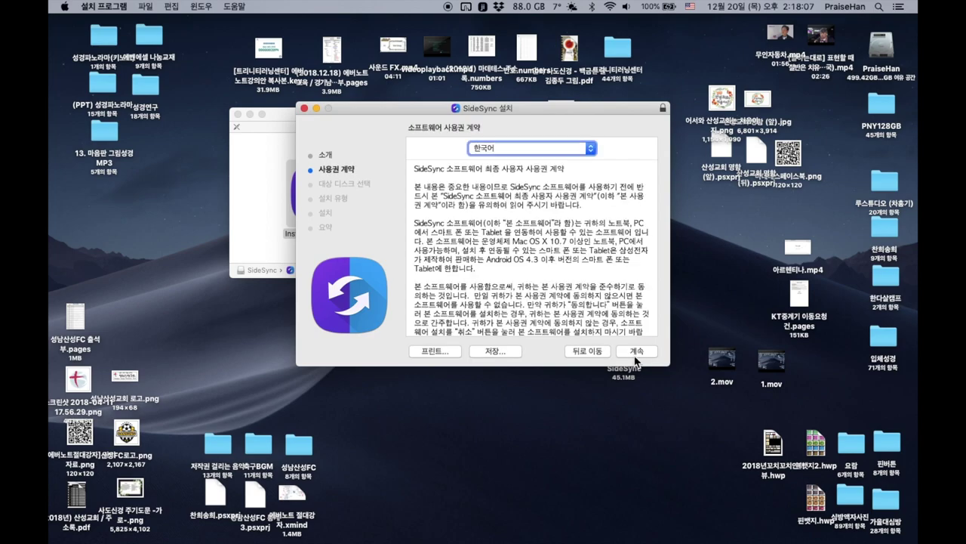
{"action": "left_click", "coordinate": [637, 354]}
{"action": "left_click", "coordinate": [611, 208]}
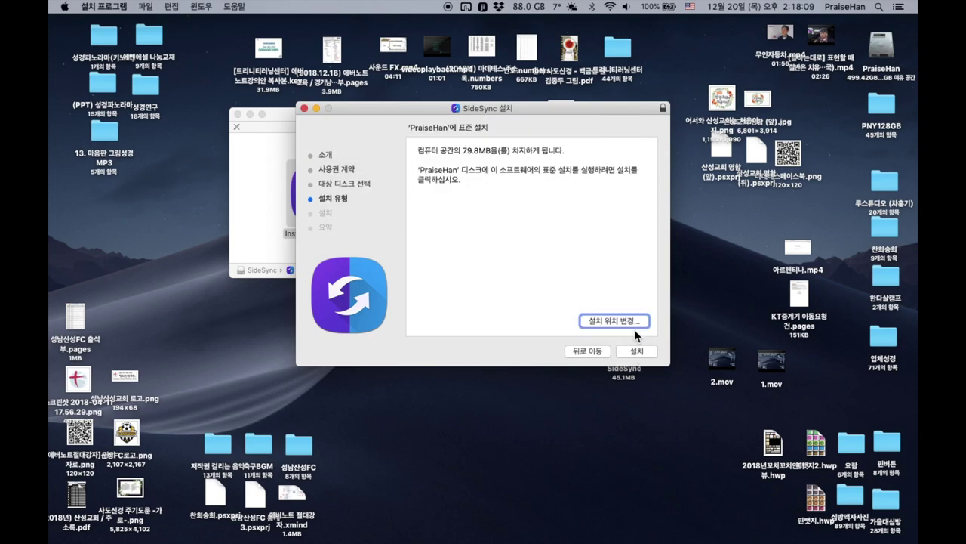
- Start the standard installation of the SideSync update, letting the installer close SideSyncCrashReporter, and continue with the installation
{"action": "left_click", "coordinate": [637, 351]}
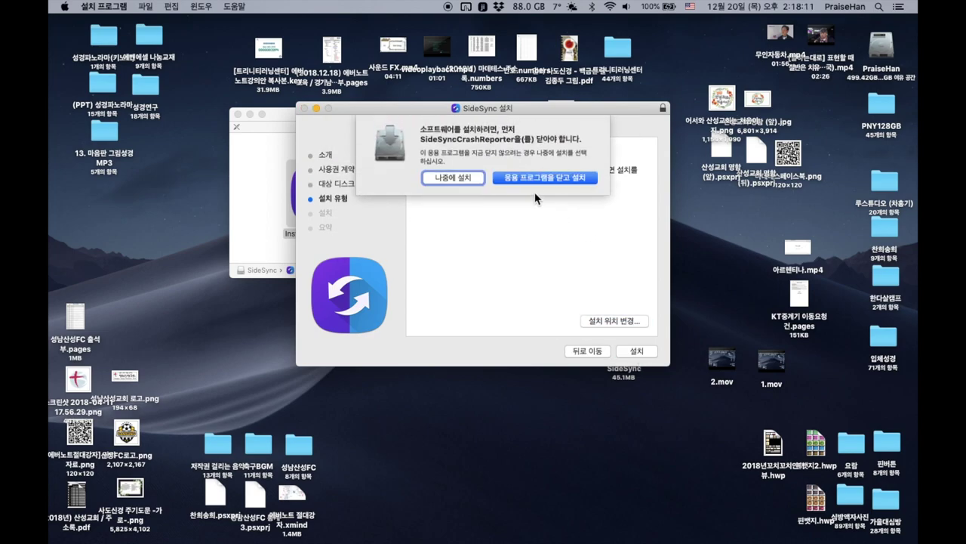
{"action": "left_click", "coordinate": [532, 176]}
{"action": "left_click", "coordinate": [576, 178]}
{"action": "left_click", "coordinate": [596, 294]}
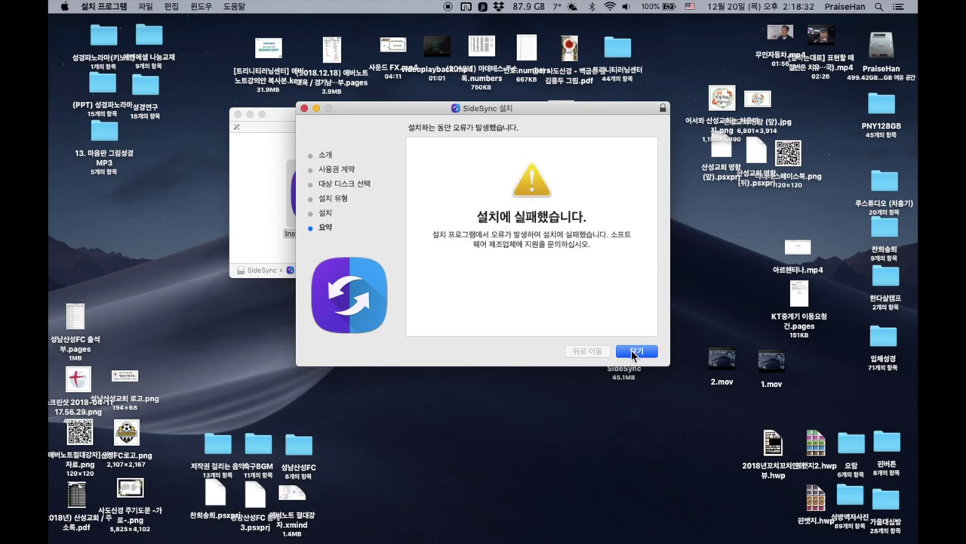
- Move the update installer to the Trash, quit the SideSync installation and close its disk image window
{"action": "left_click", "coordinate": [633, 352]}
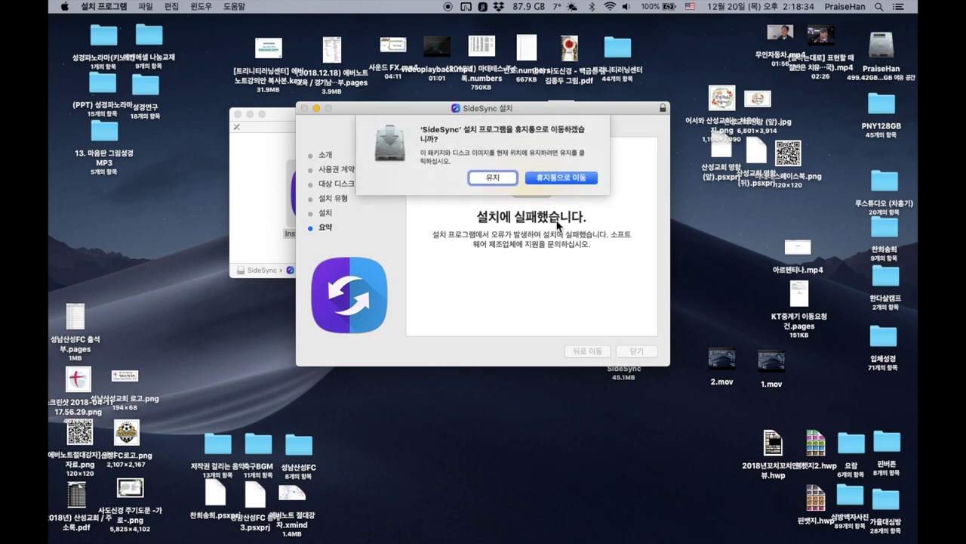
{"action": "left_click", "coordinate": [541, 180]}
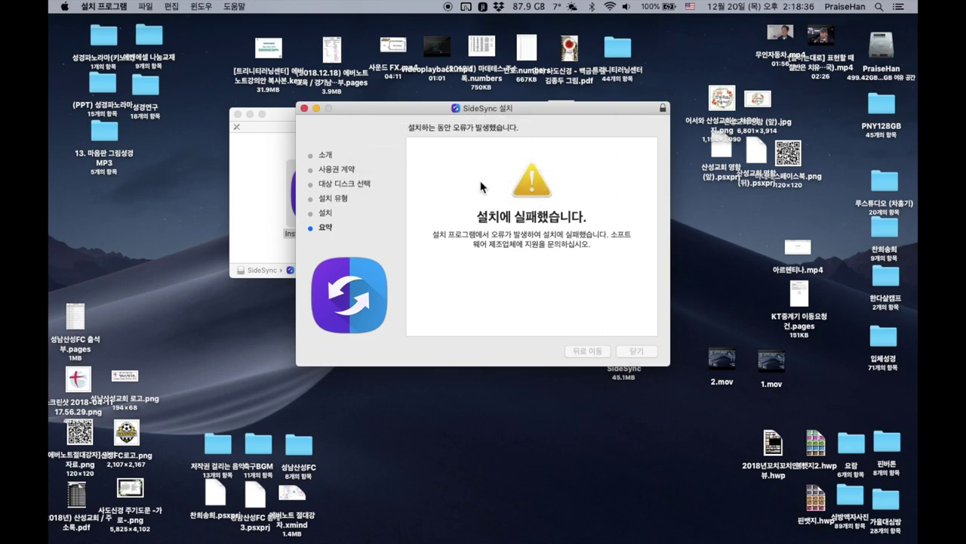
{"action": "left_click", "coordinate": [304, 110]}
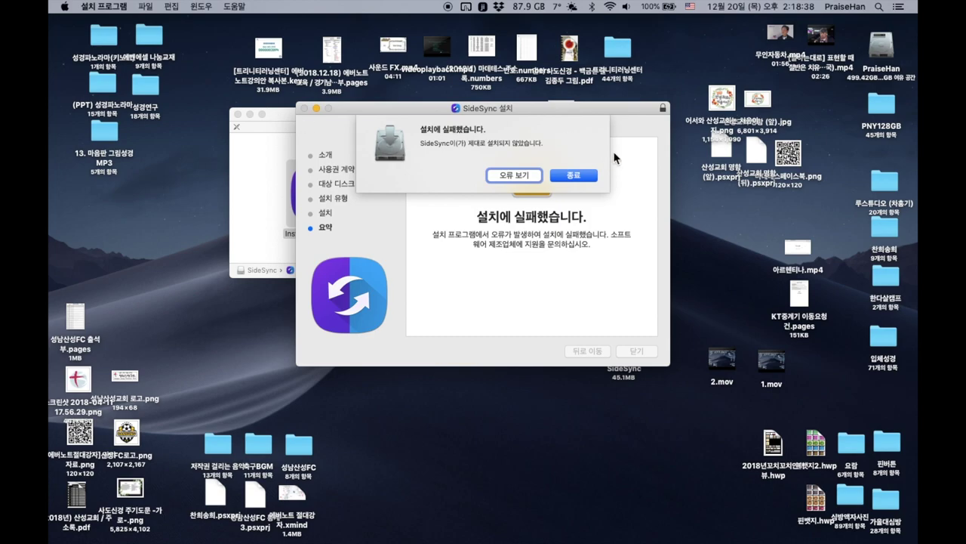
{"action": "left_click", "coordinate": [571, 176]}
{"action": "left_click", "coordinate": [238, 114]}
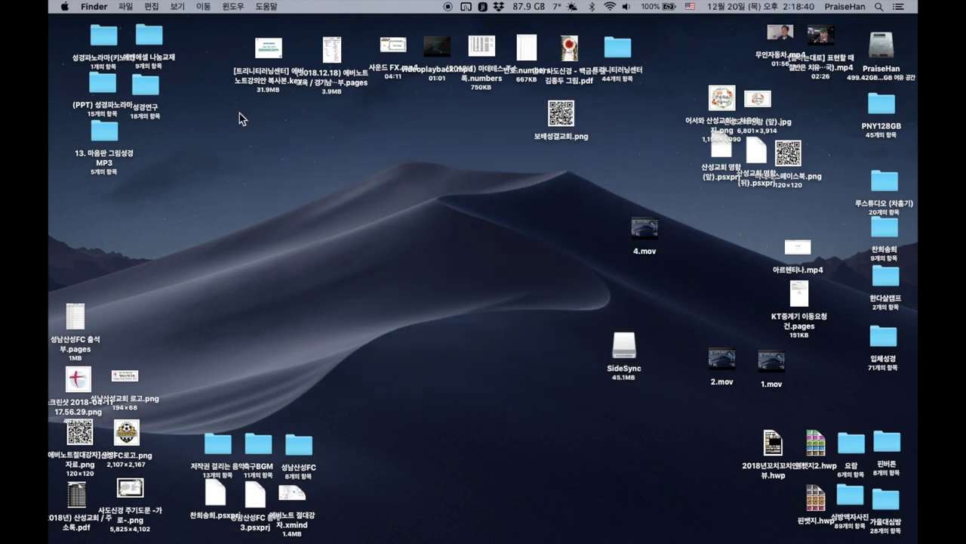
- Launch SideSync from Launchpad, dismiss the service notice and switch the phone's connection to USB
{"action": "key", "text": "F4"}
{"action": "left_click", "coordinate": [819, 427]}
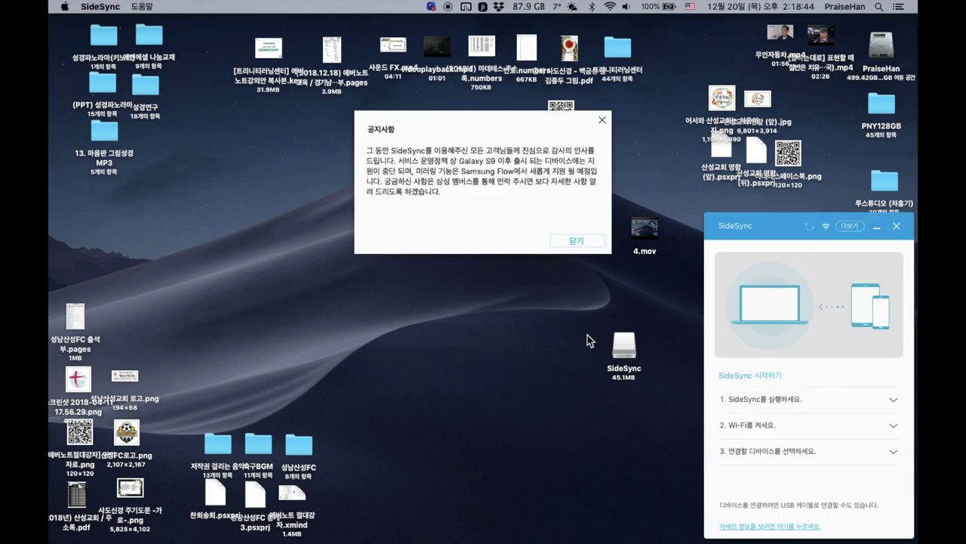
{"action": "left_click", "coordinate": [572, 241]}
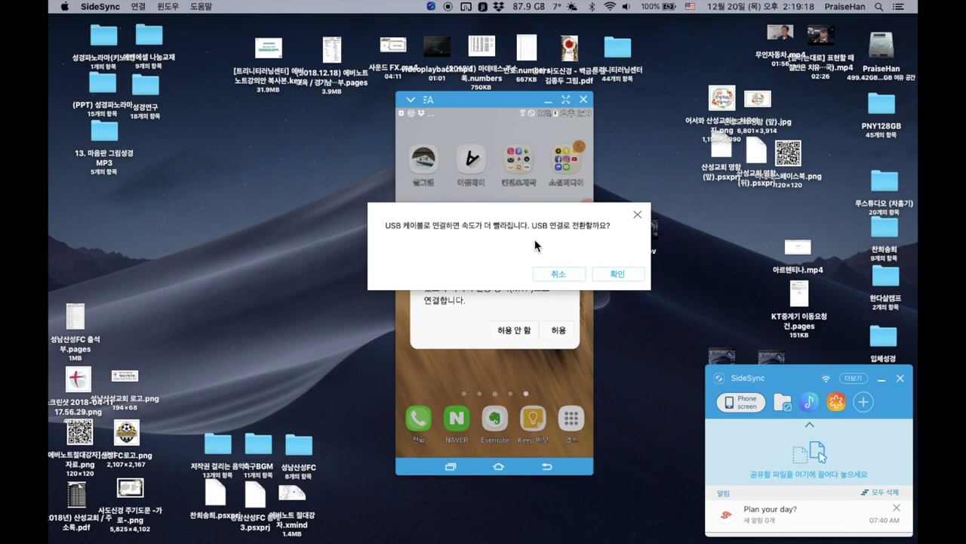
{"action": "left_click", "coordinate": [613, 277]}
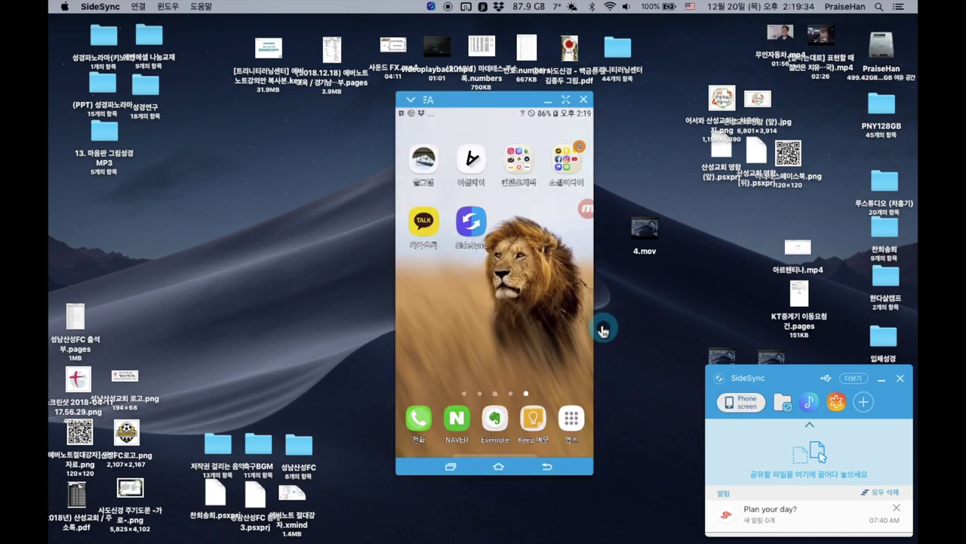
- Show the mirrored phone screen full screen, turn on presentation mode and return to the windowed view
{"action": "left_click", "coordinate": [566, 99]}
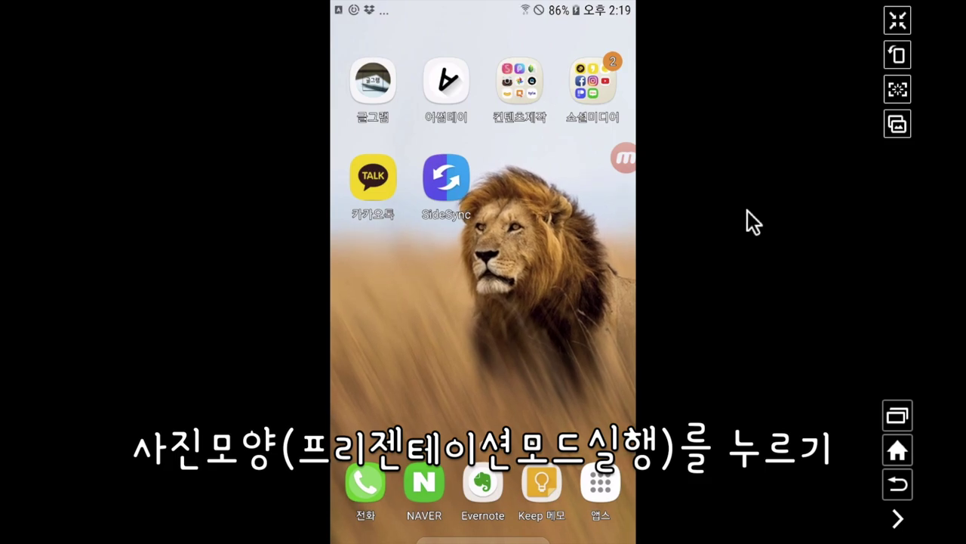
{"action": "left_click", "coordinate": [905, 133]}
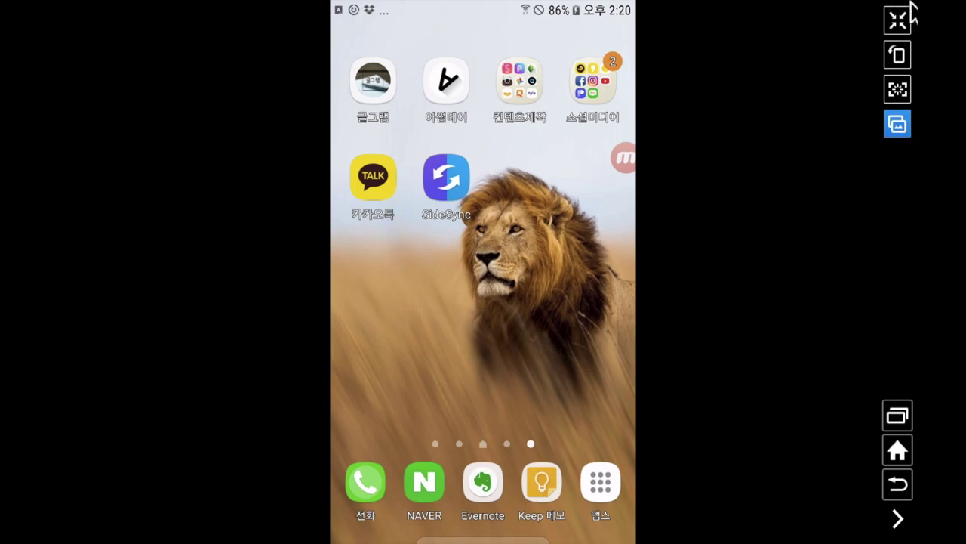
{"action": "left_click", "coordinate": [898, 20]}
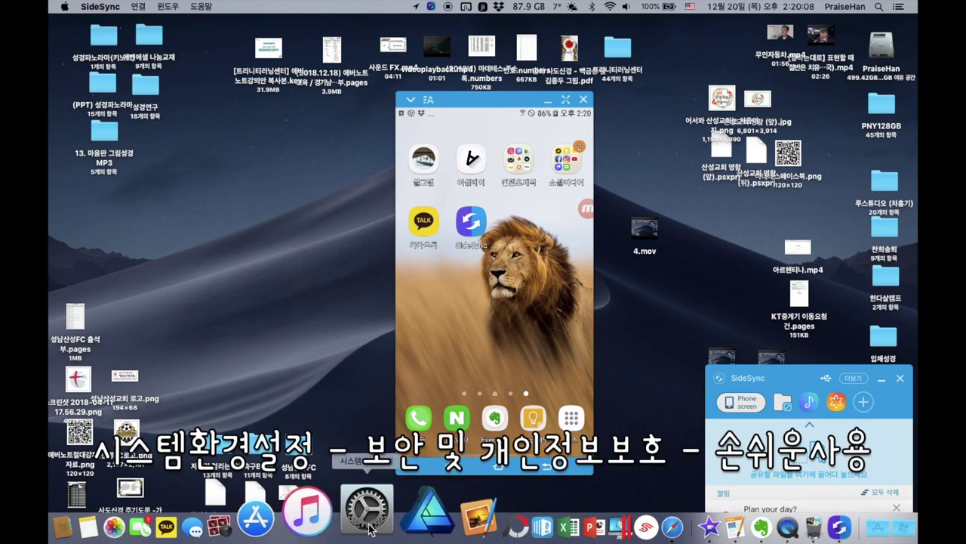
- Check SideSync's Accessibility permission under Security & Privacy in System Preferences and quit the preferences
{"action": "left_click", "coordinate": [368, 511]}
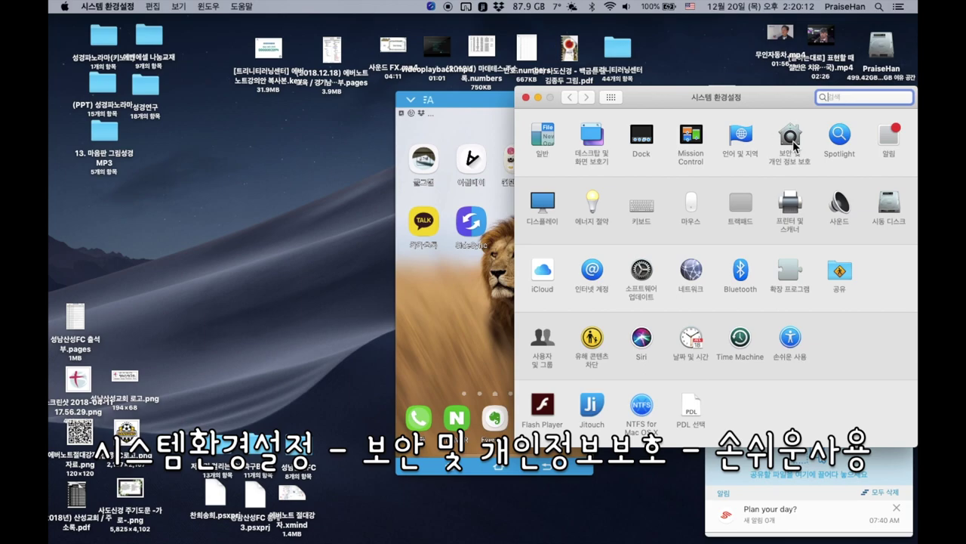
{"action": "left_click", "coordinate": [791, 139]}
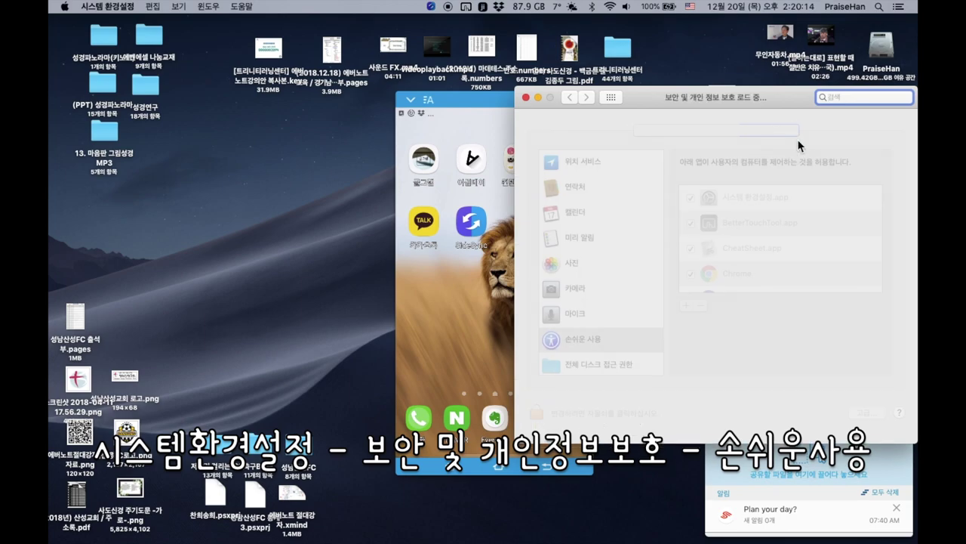
{"action": "scroll", "coordinate": [759, 236], "scroll_direction": "down", "scroll_amount": 8}
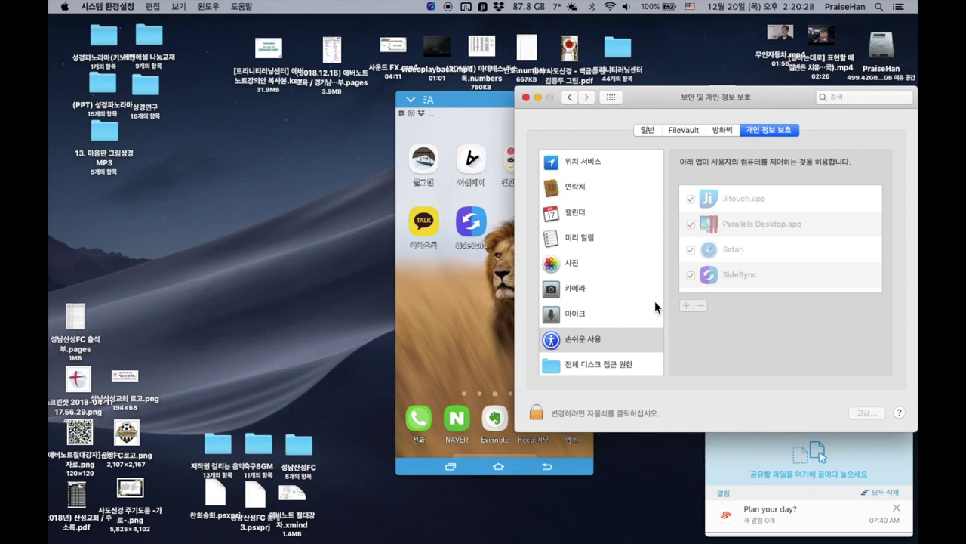
{"action": "key", "text": "super+q"}
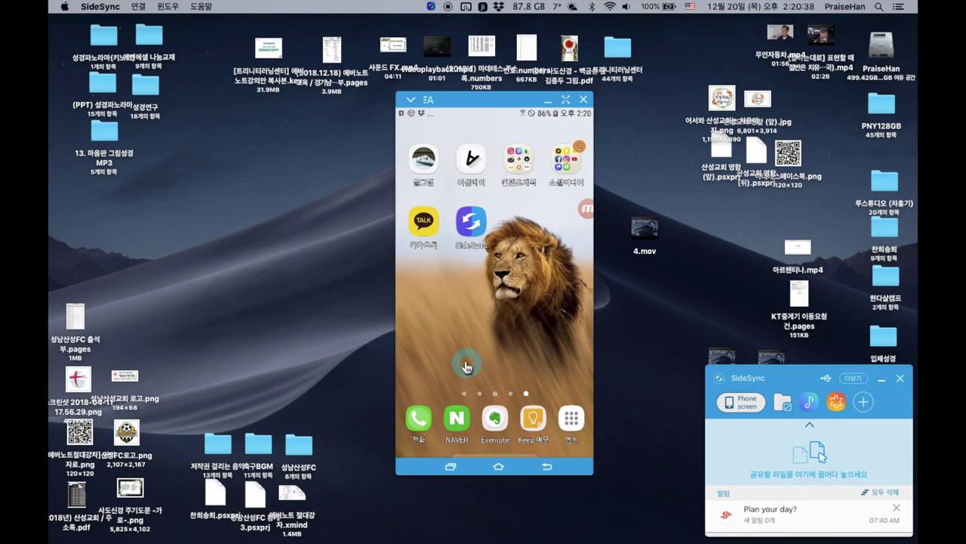
- Open SideSync again from Launchpad to return to the mirrored phone screen
{"action": "key", "text": "F4"}
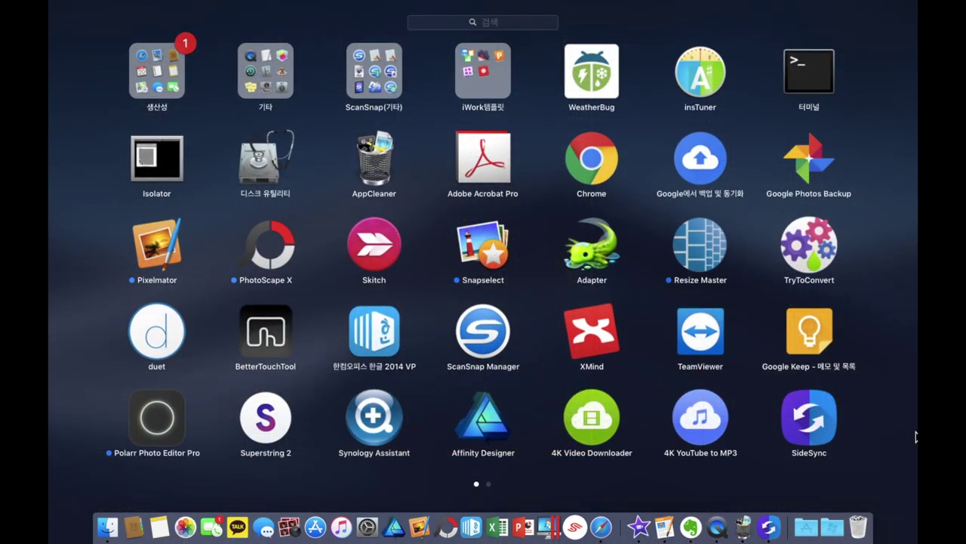
{"action": "left_click", "coordinate": [793, 429]}
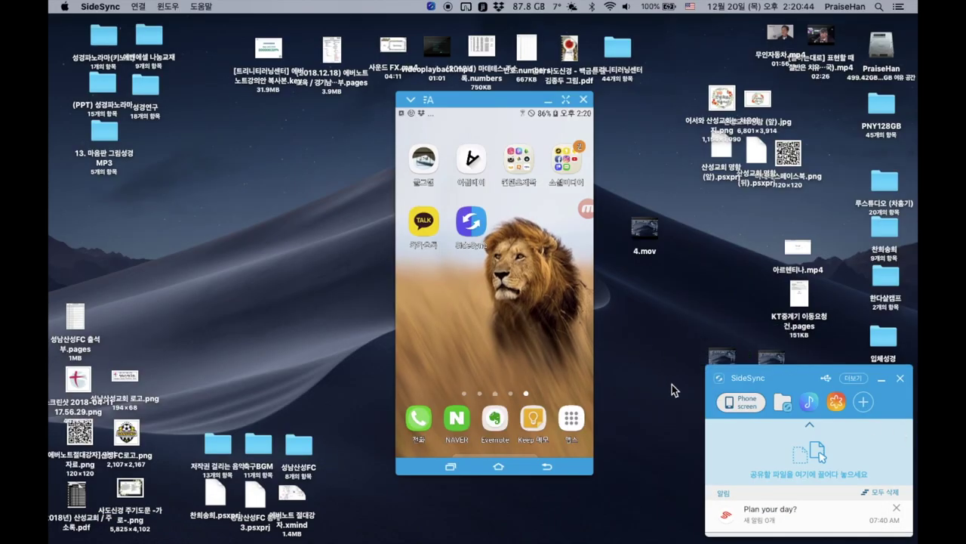